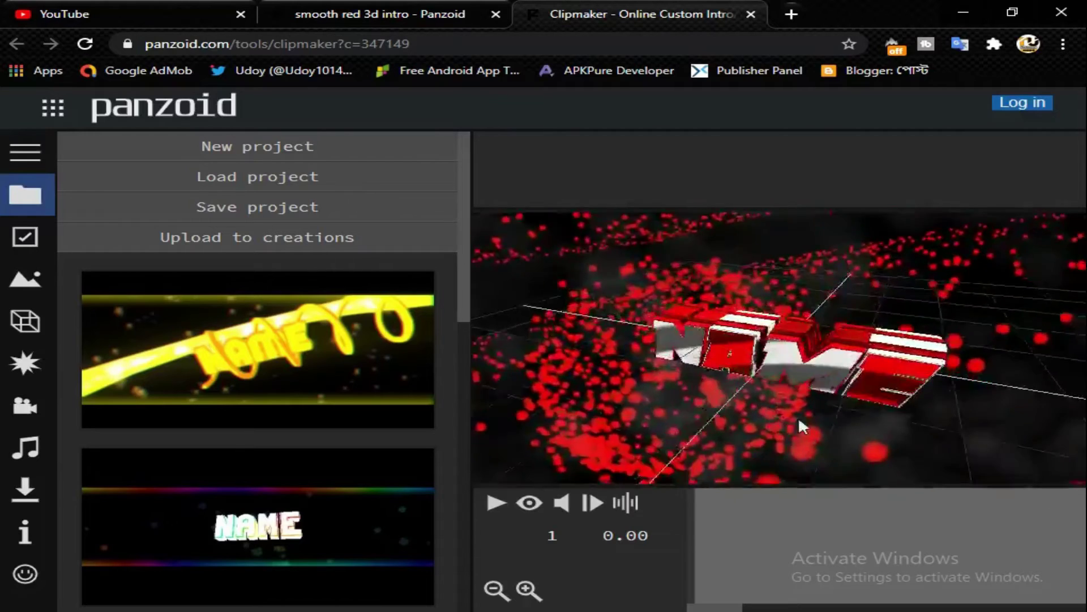
- Orbit the preview to inspect the red 3D NAME text
left_click_drag(798, 416, 807, 381)
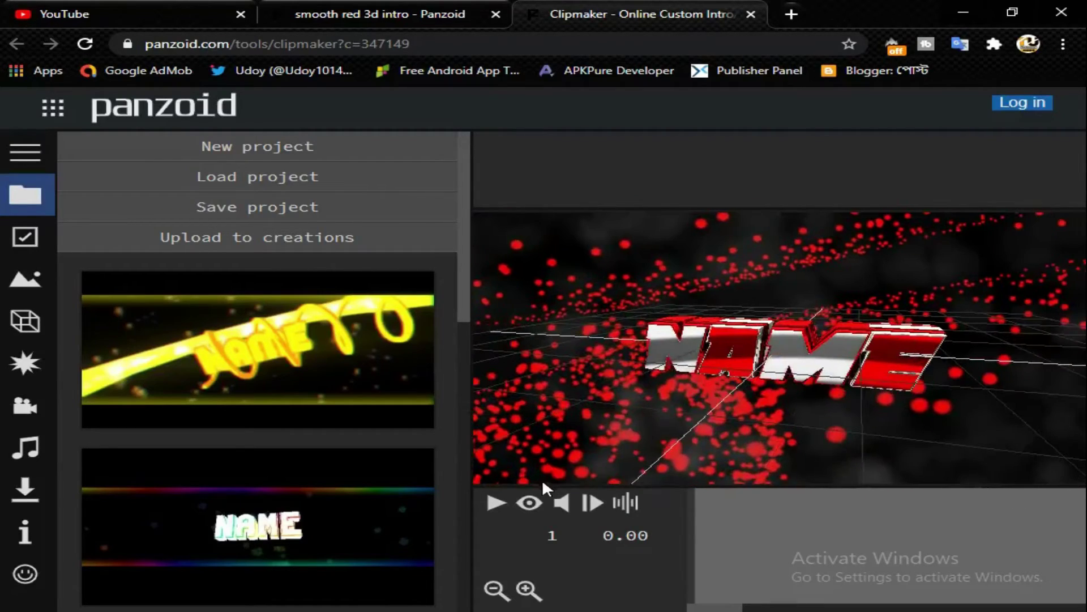
- Rotate the view around the NAME text and show the scene object list
left_click(535, 503)
left_click(535, 503)
mouse_move(734, 329)
left_mouse_down()
mouse_move(614, 341)
mouse_move(613, 377)
left_mouse_up()
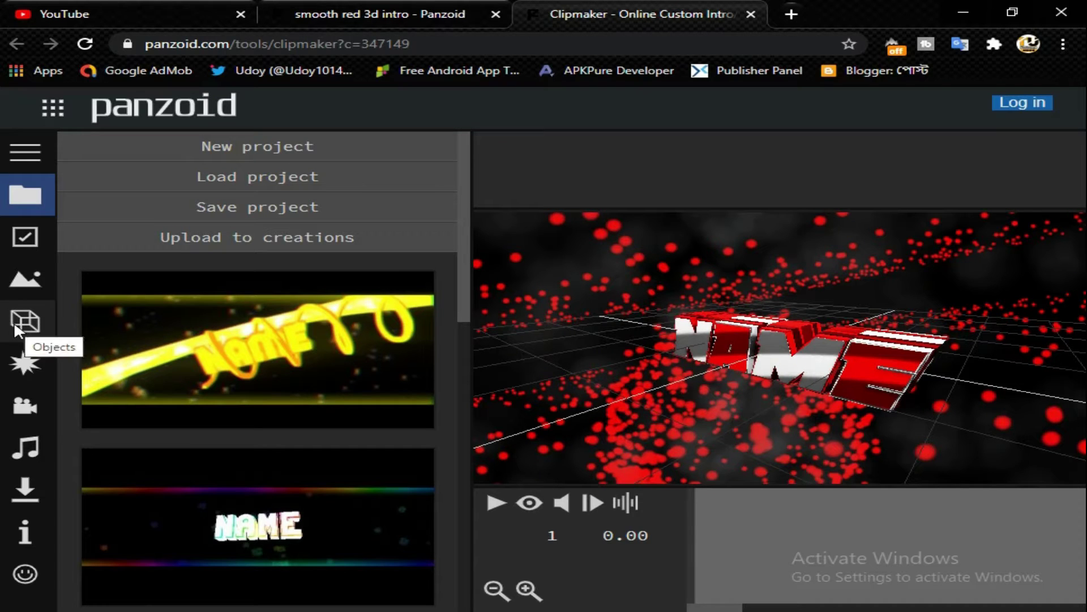
left_click(14, 322)
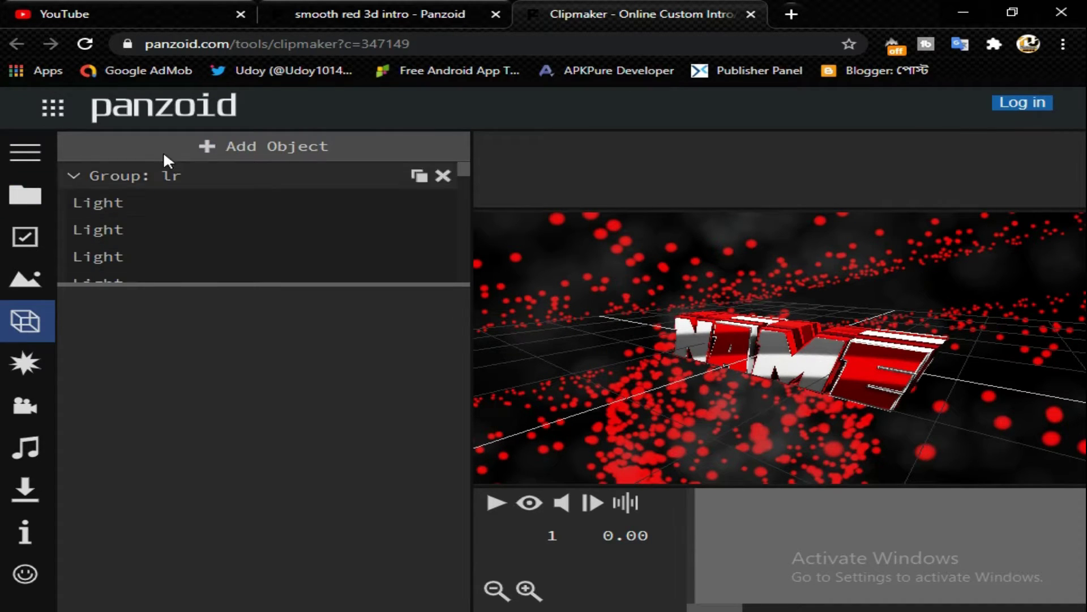
mouse_move(255, 230)
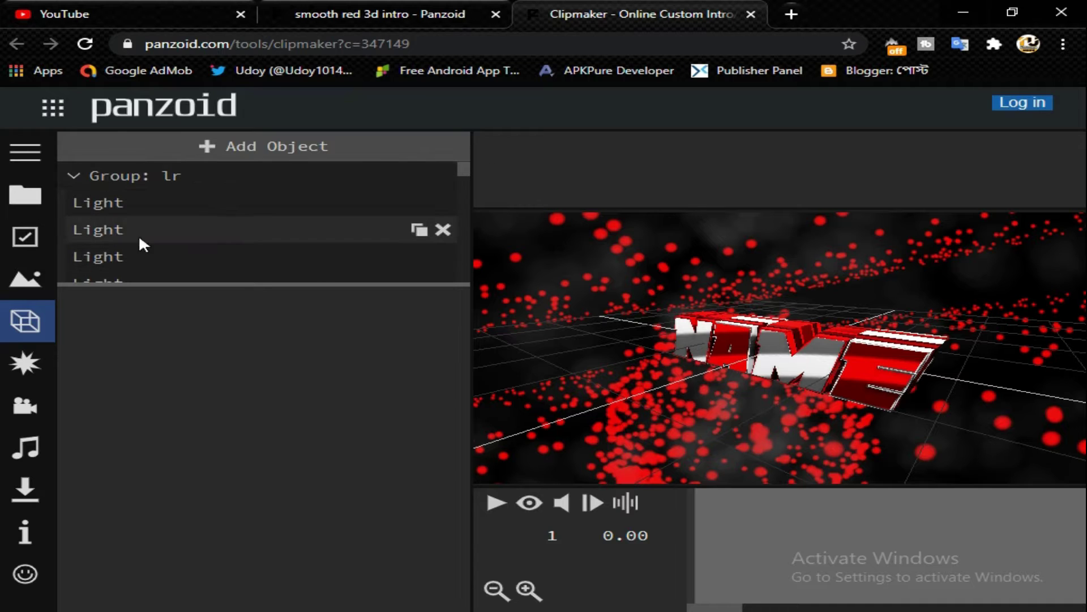
mouse_move(724, 368)
left_mouse_down()
mouse_move(800, 333)
mouse_move(853, 358)
mouse_move(845, 335)
mouse_move(839, 352)
left_mouse_up()
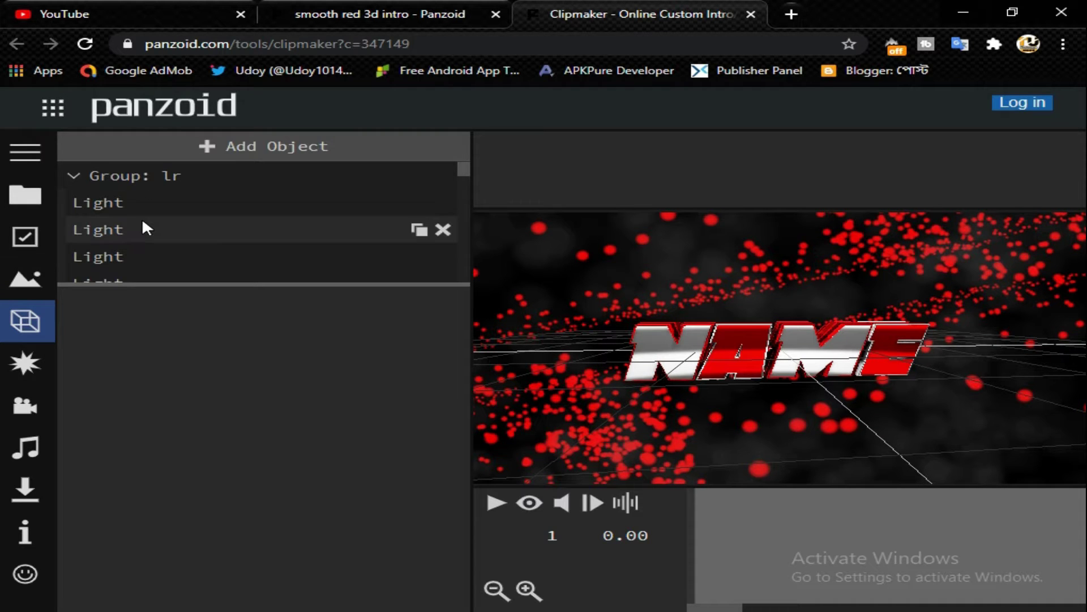
- Scroll the object list down to the nested Text: N entries
scroll(142, 221, "down", 1)
scroll(142, 221, "up", 1)
scroll(143, 214, "down", 3)
scroll(143, 214, "down", 1)
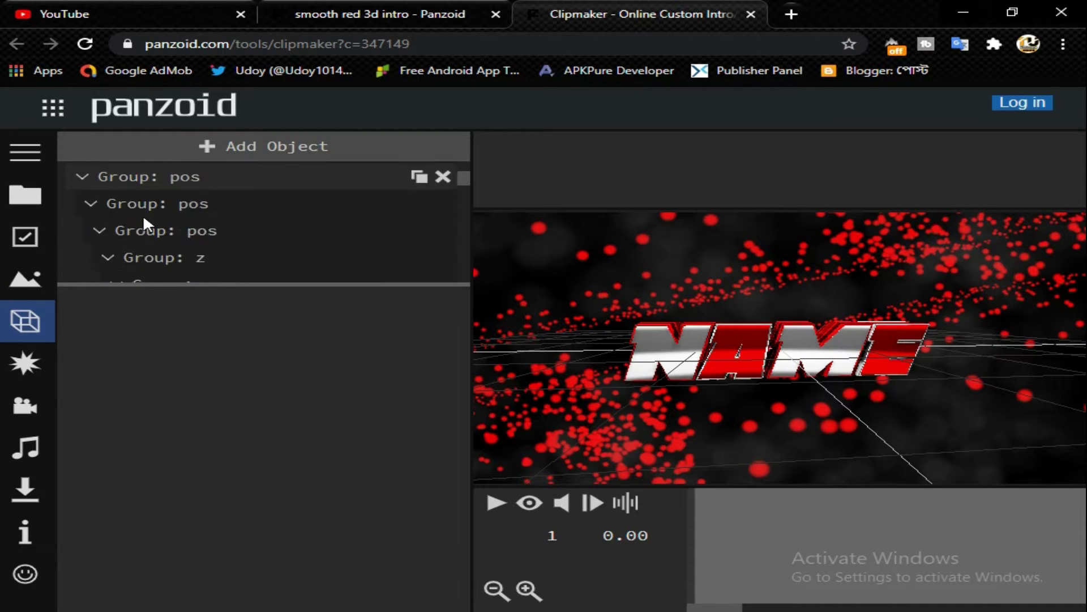
scroll(142, 215, "down", 2)
scroll(143, 214, "down", 3)
scroll(142, 215, "down", 2)
scroll(142, 216, "down", 2)
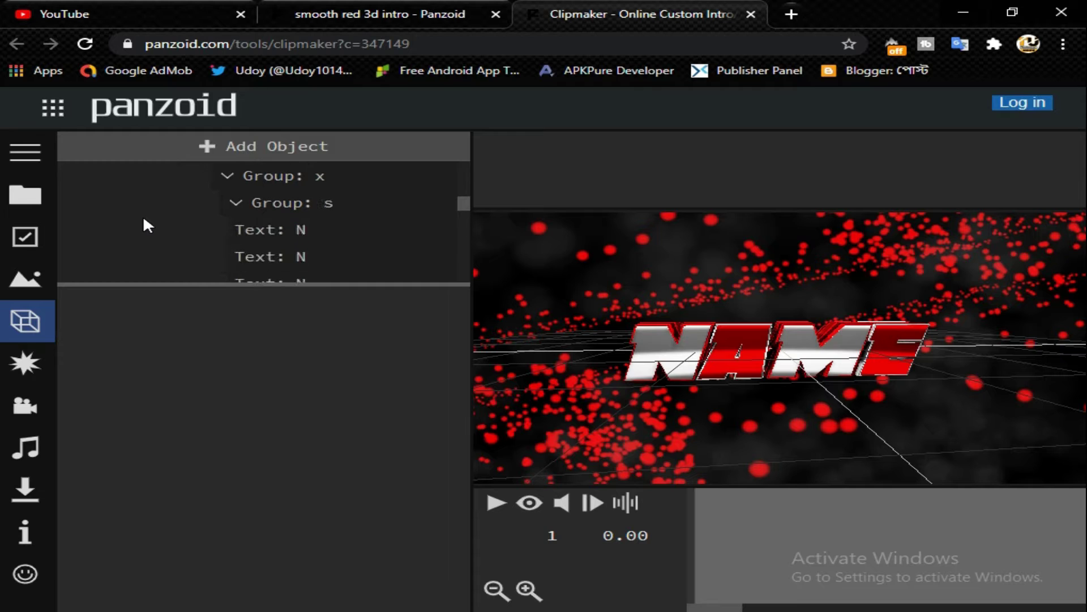
scroll(143, 216, "down", 2)
scroll(143, 215, "down", 2)
scroll(142, 215, "down", 1)
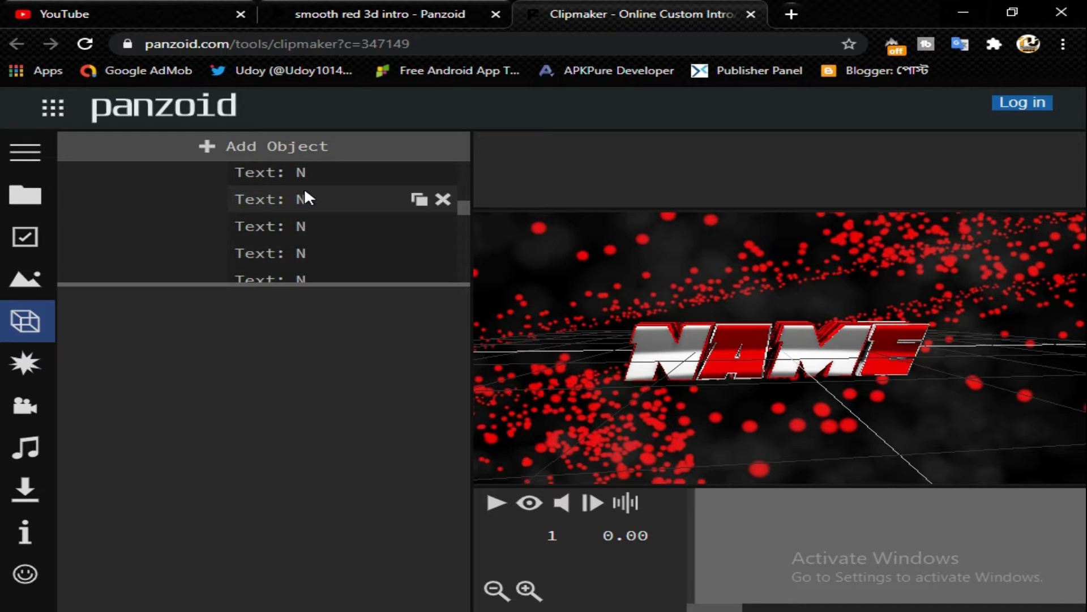
scroll(340, 212, "up", 2)
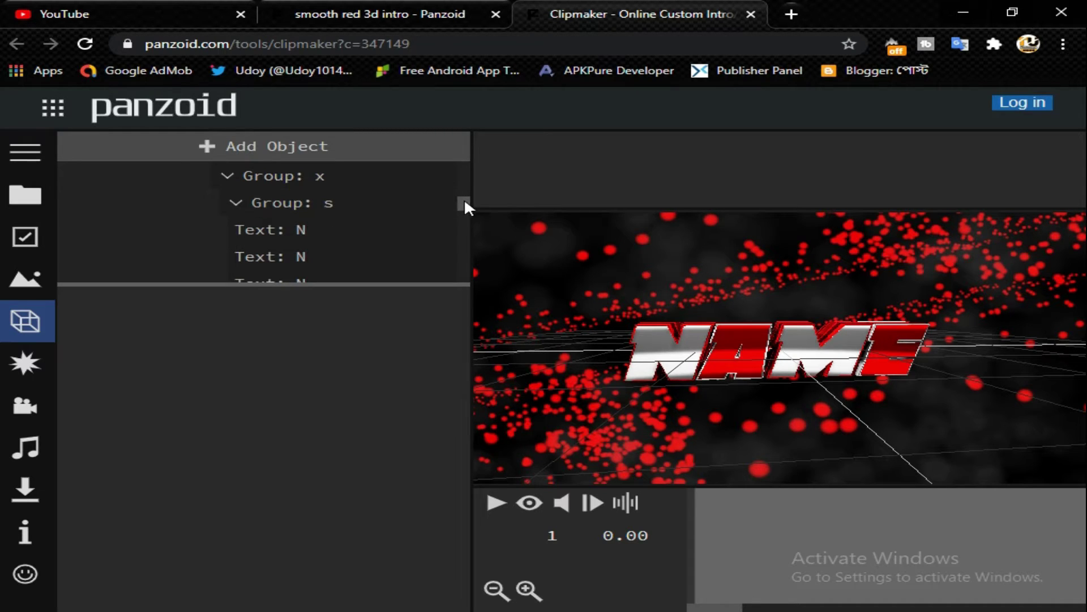
left_click_drag(464, 204, 465, 208)
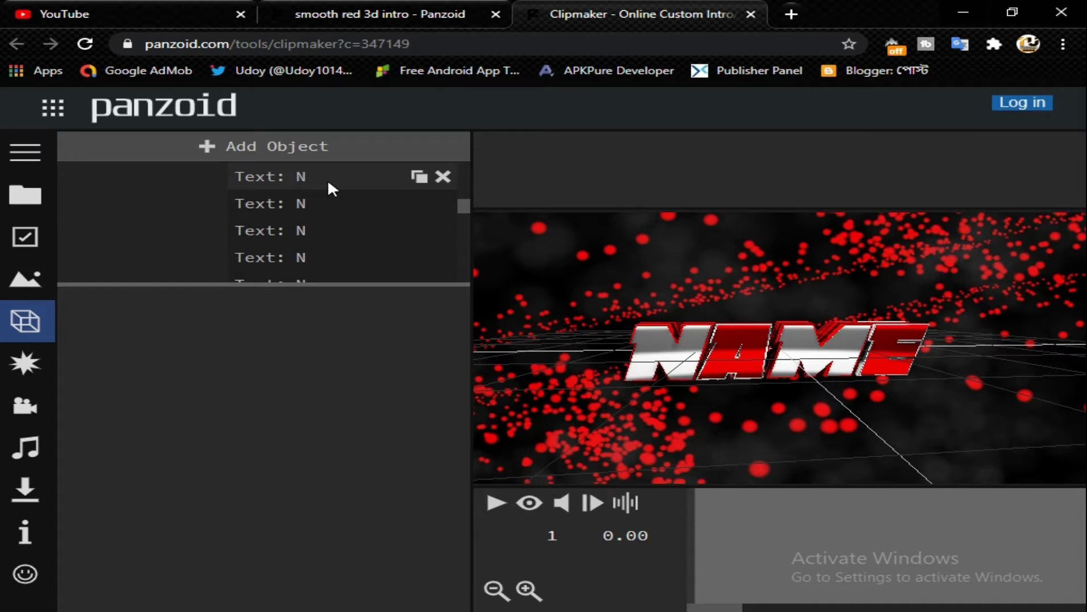
- Change the first four stacked N text objects to U
left_click(328, 178)
double_click(173, 335)
type("U")
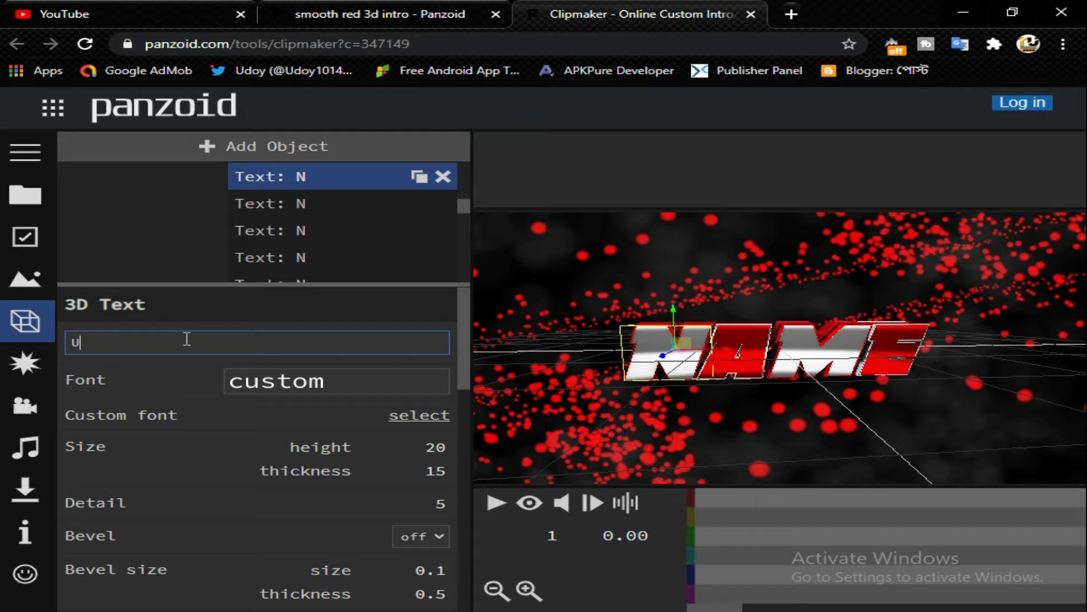
left_click(310, 209)
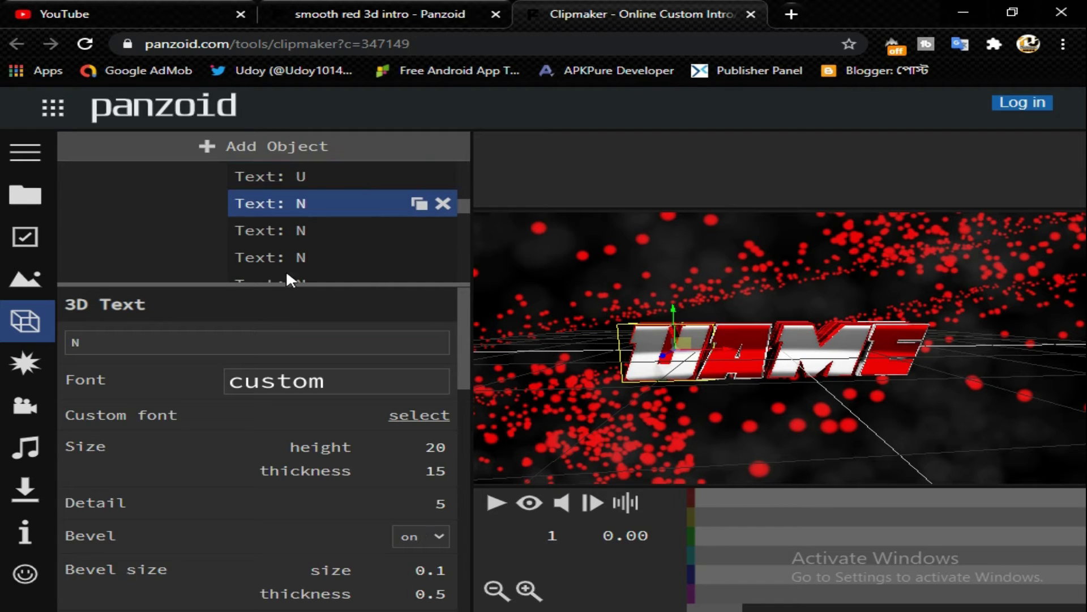
left_click(200, 340)
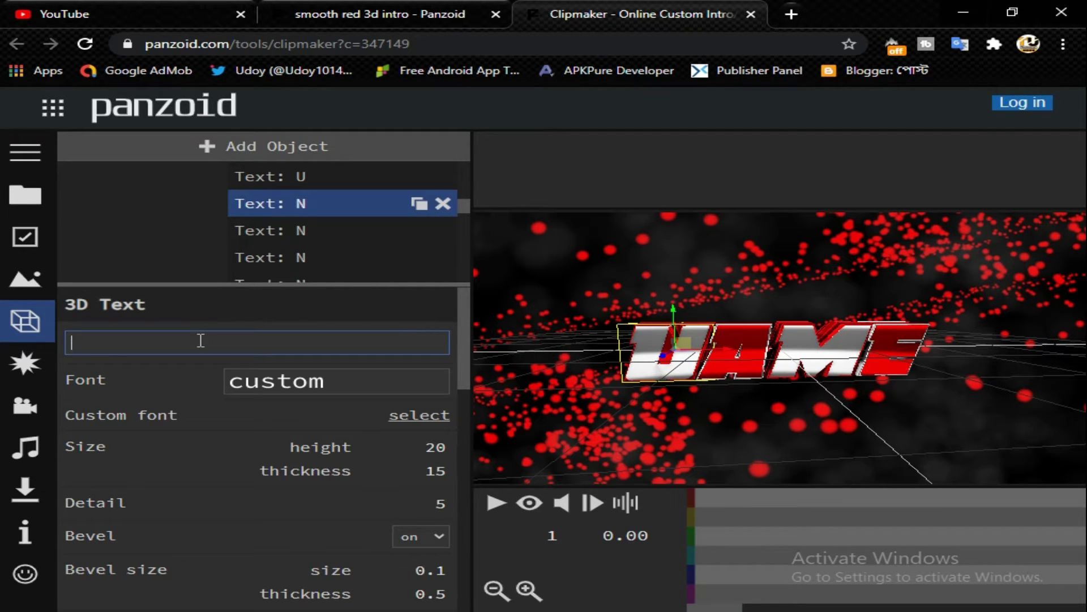
type("U")
left_click(293, 231)
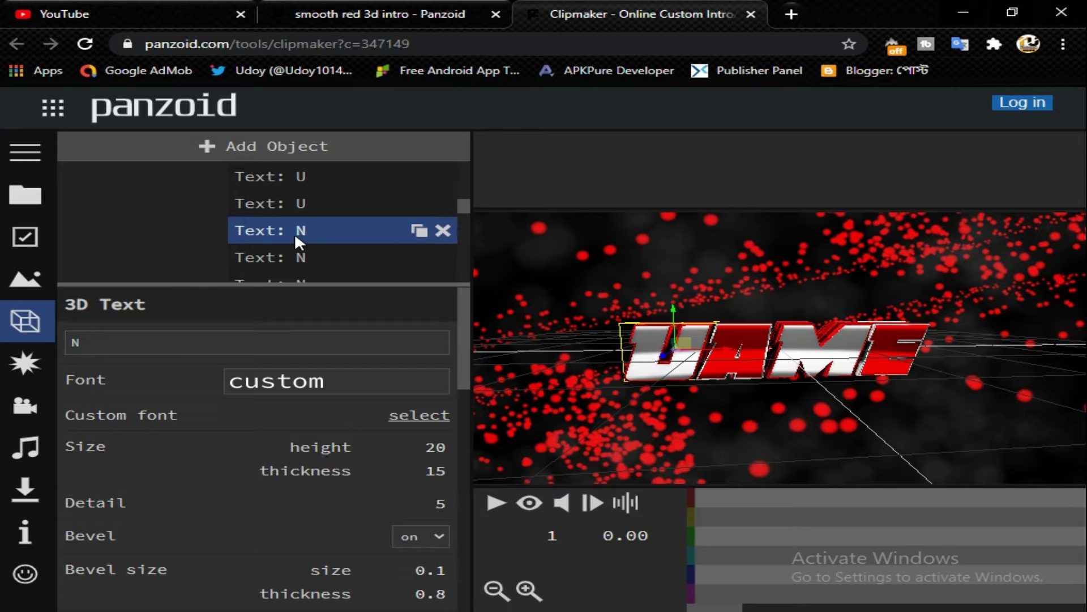
left_click(249, 352)
left_click(168, 235)
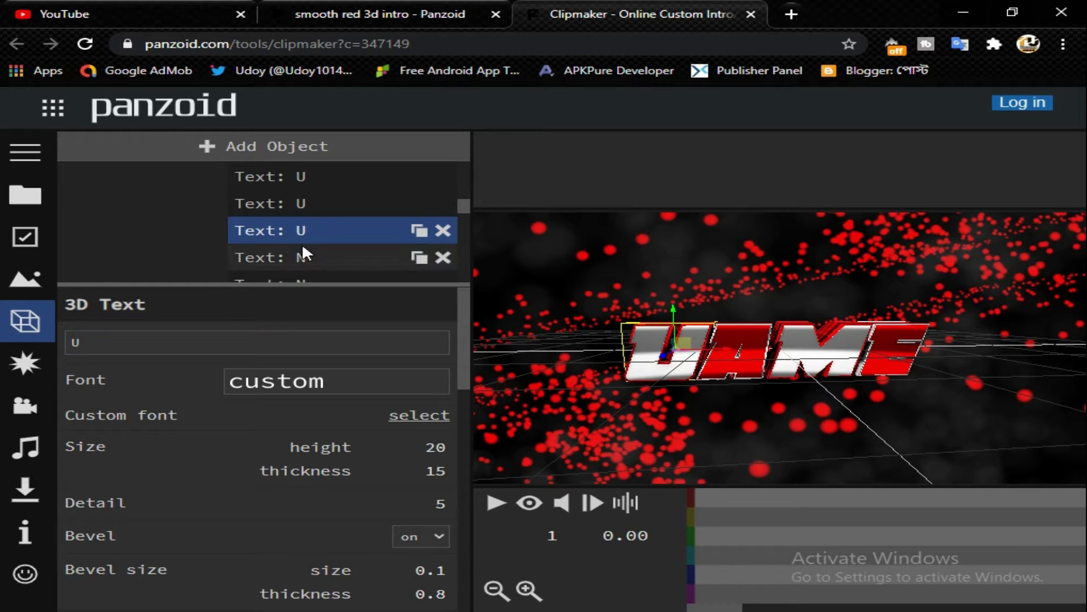
left_click(301, 255)
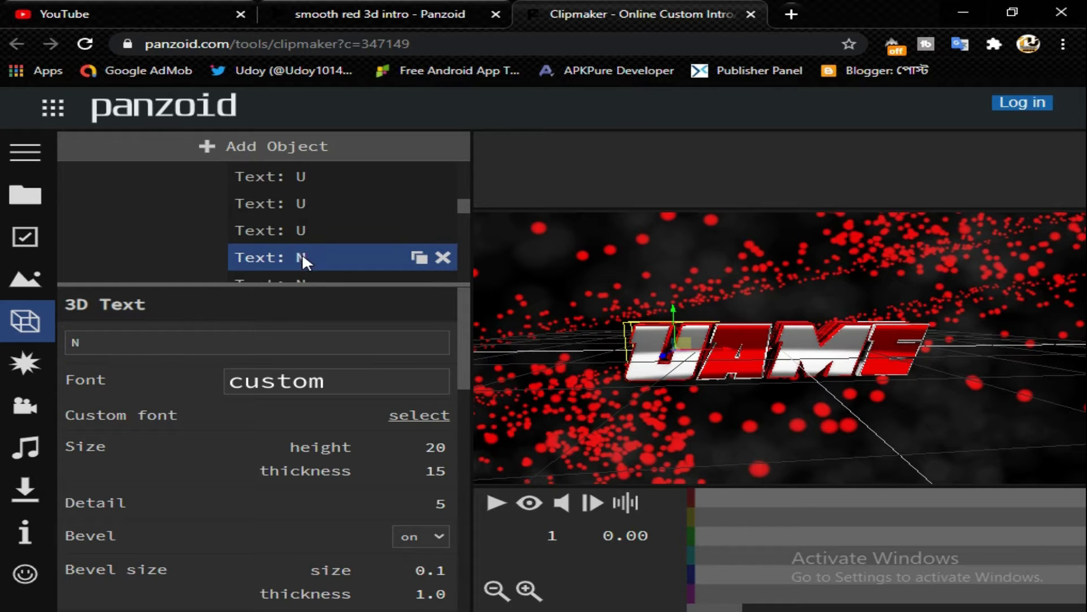
double_click(219, 347)
type("U")
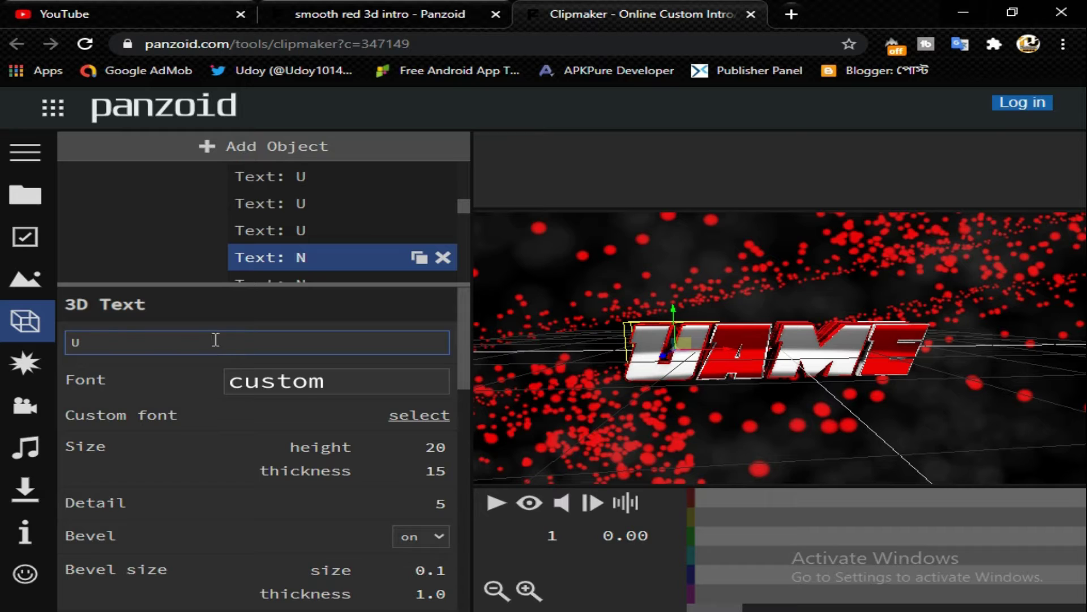
left_click(150, 250)
- Retype the last two remaining N objects as U, making the title read UAME
scroll(246, 256, "down", 3)
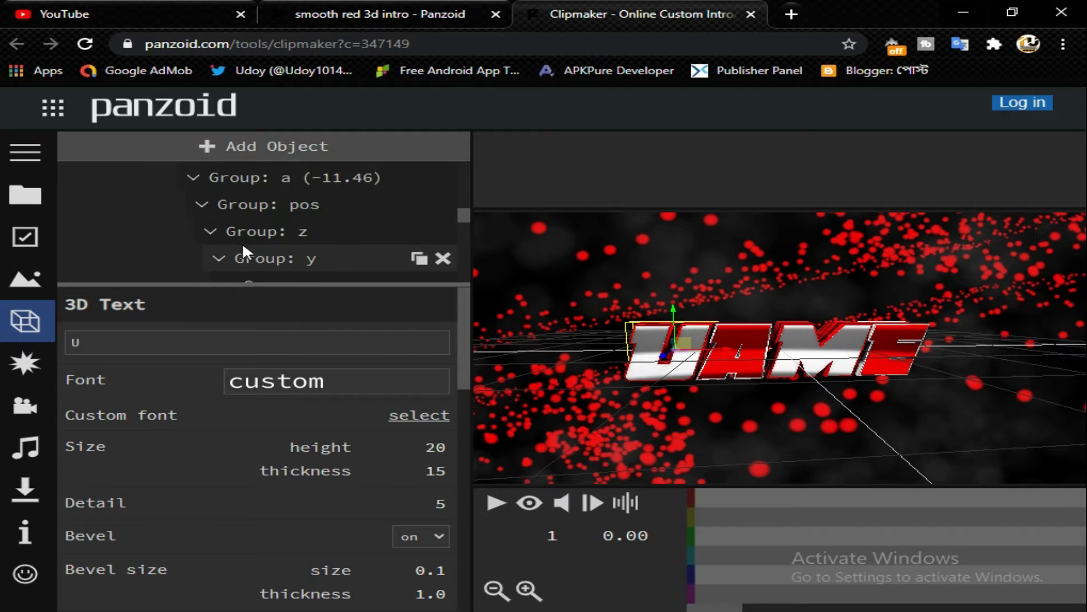
scroll(244, 250, "up", 3)
left_click(281, 202)
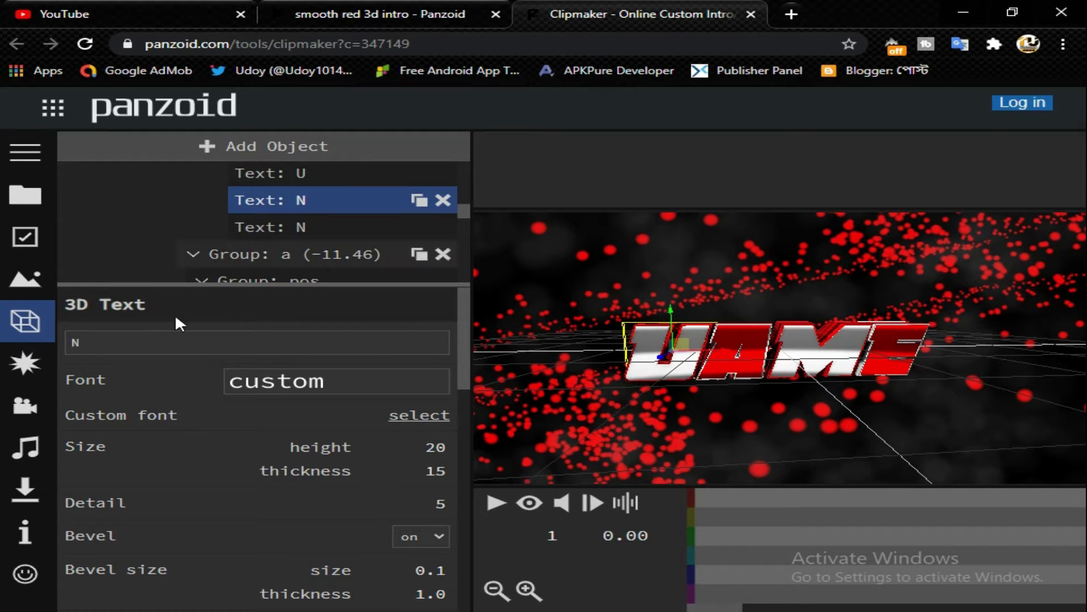
left_click(160, 344)
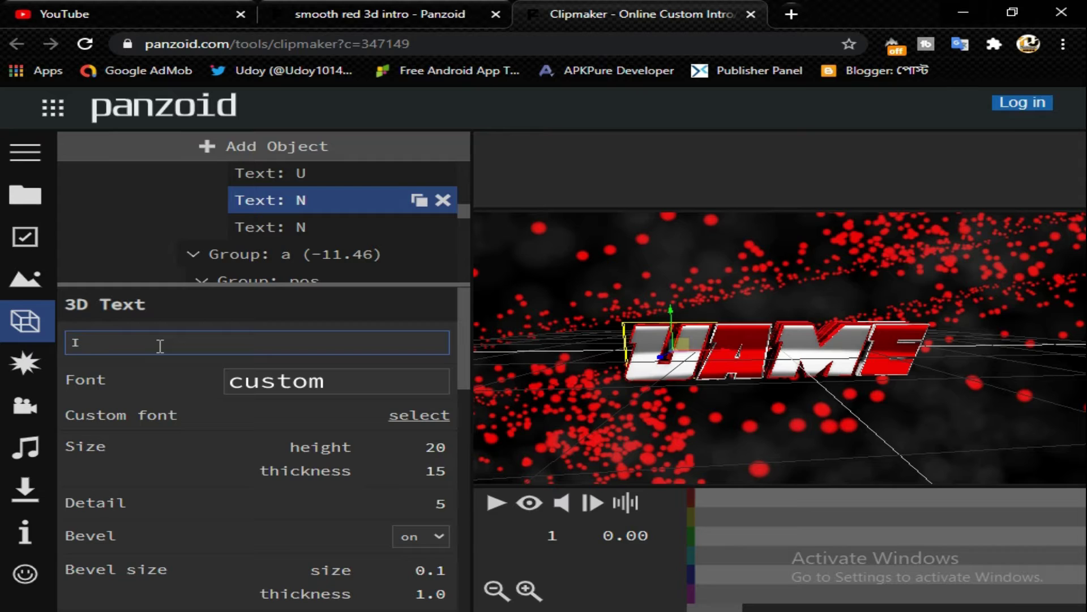
type("U")
left_click(121, 233)
left_click(280, 224)
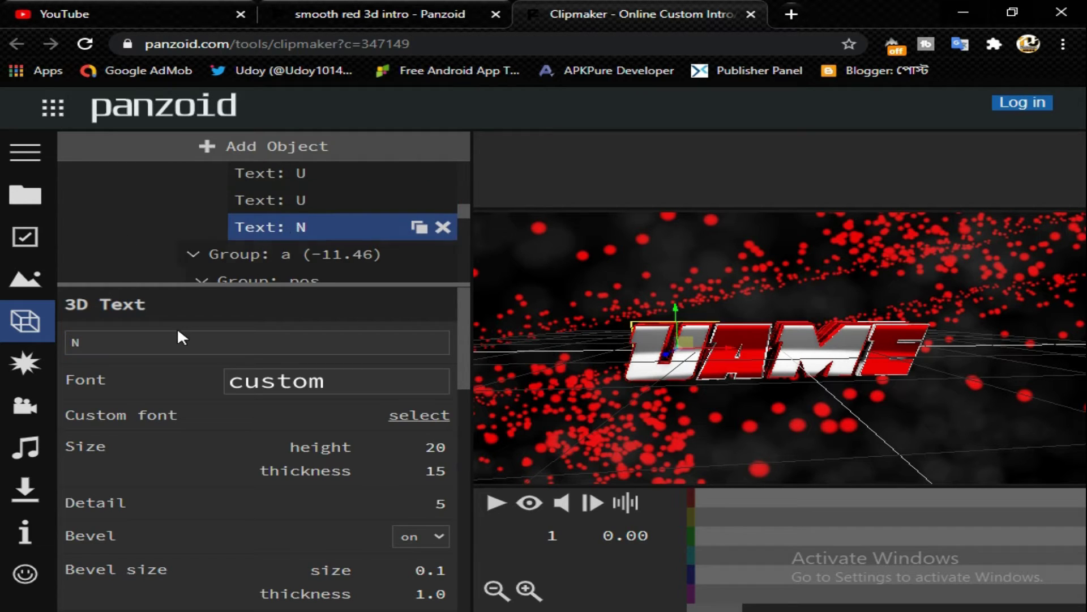
left_click(175, 334)
type("U")
left_click(117, 234)
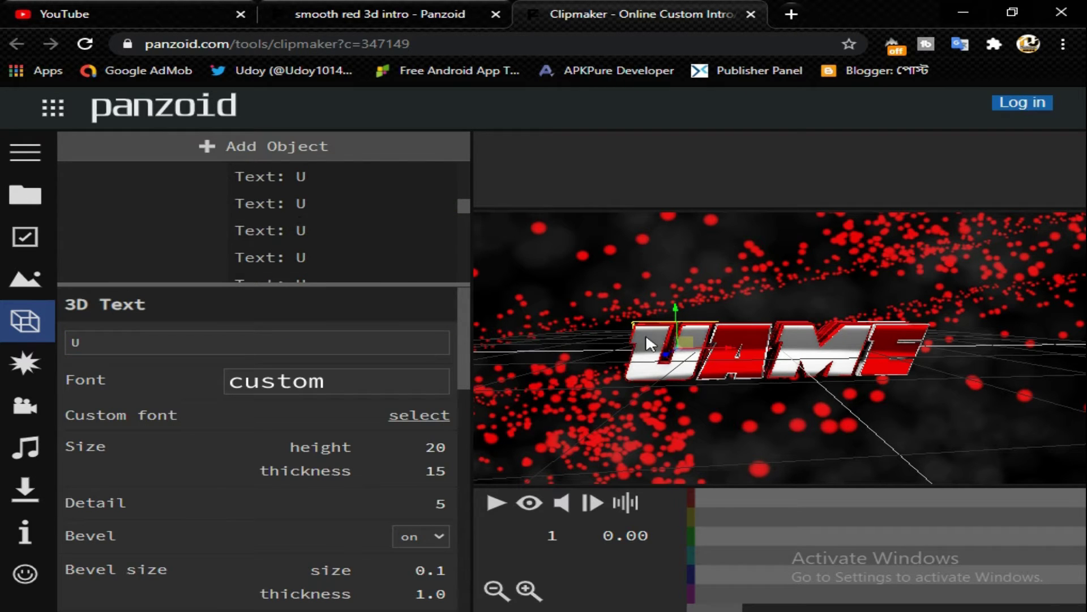
- Retype the first two A text objects in the second letter group as D
left_click_drag(460, 202, 461, 219)
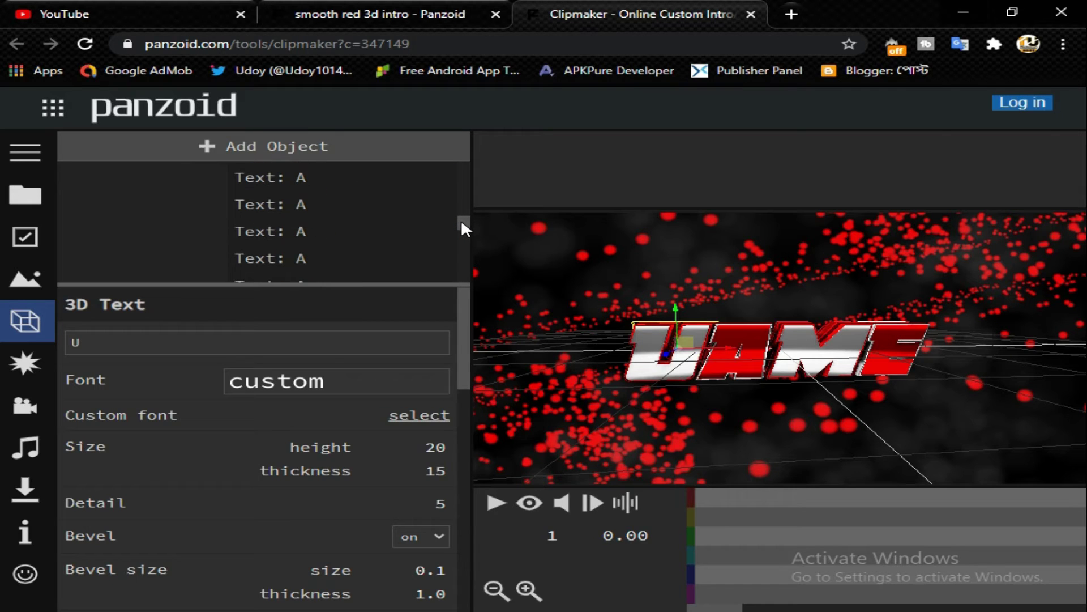
scroll(385, 227, "up", 2)
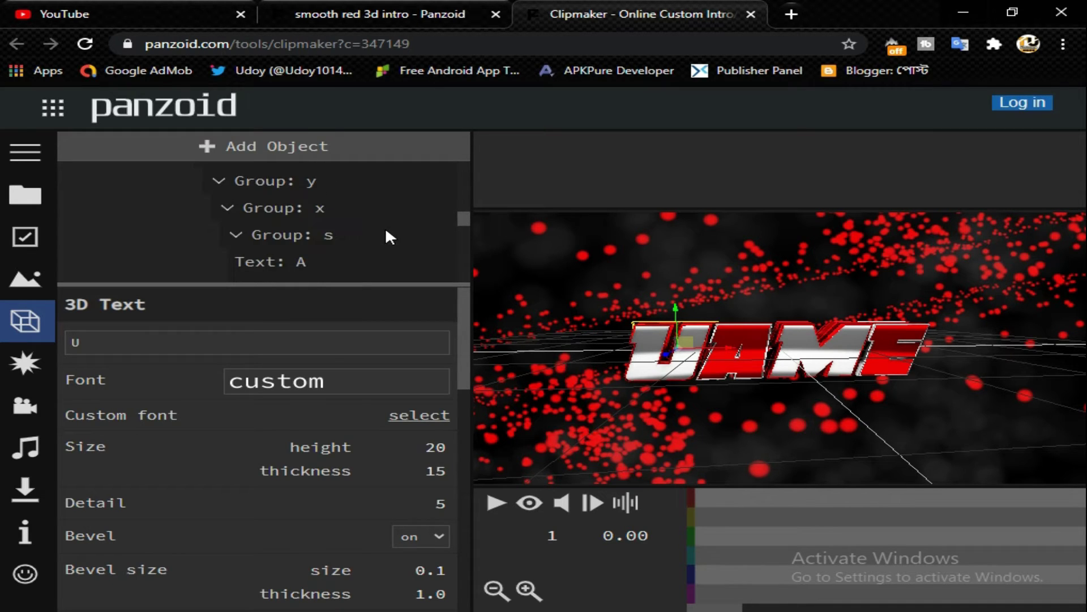
left_click(347, 254)
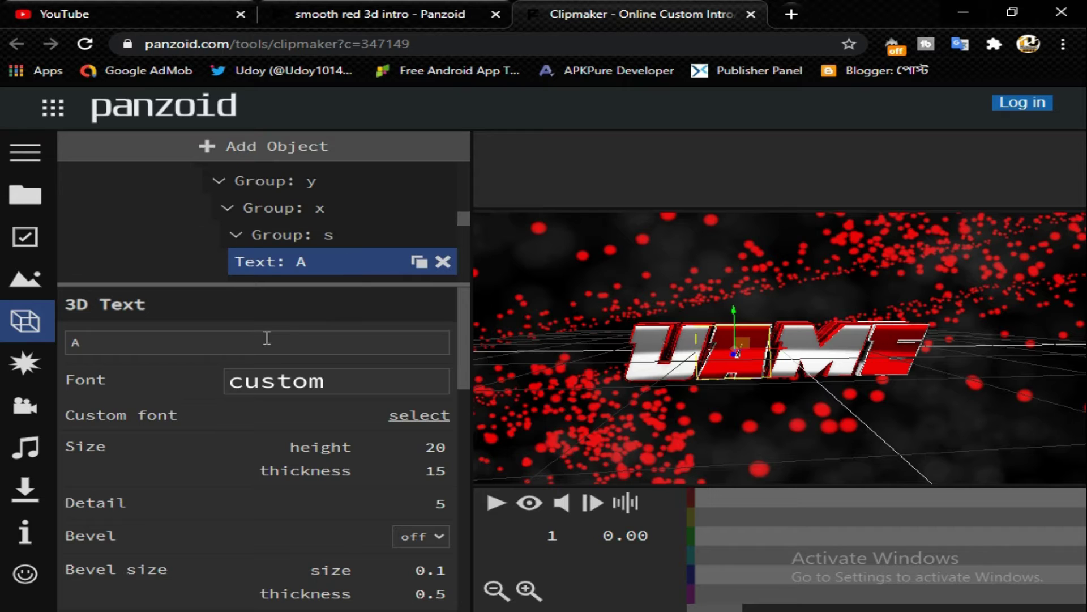
left_click(260, 338)
type("D")
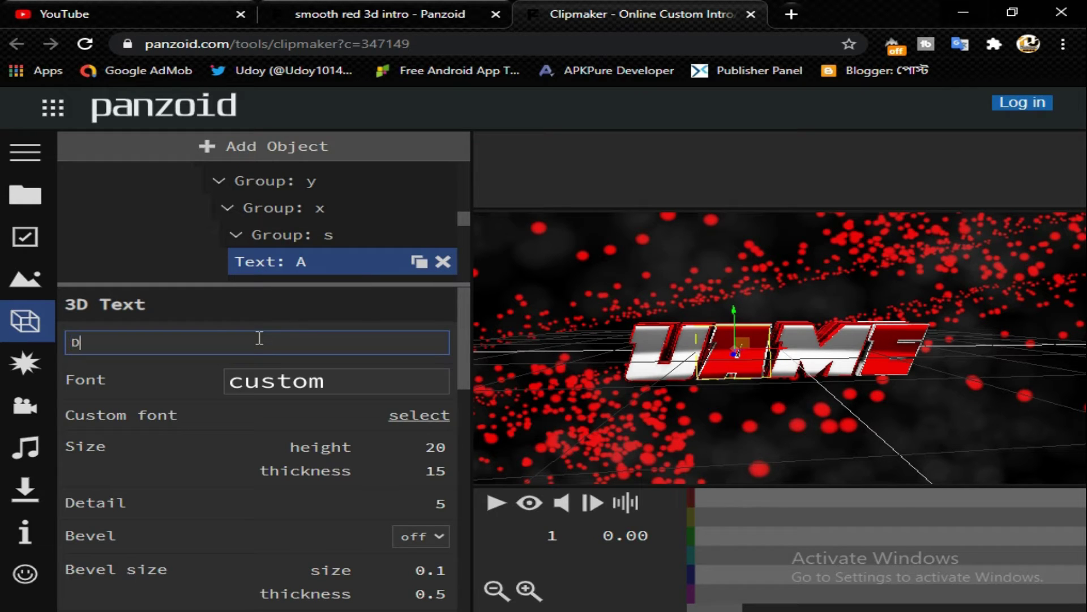
key("Return")
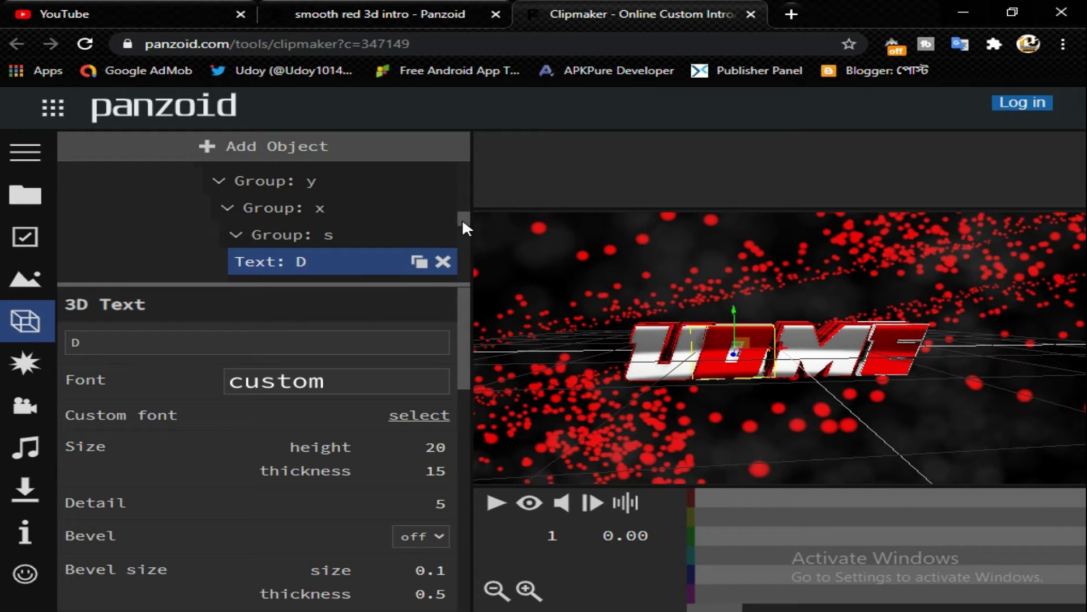
scroll(463, 221, "down", 2)
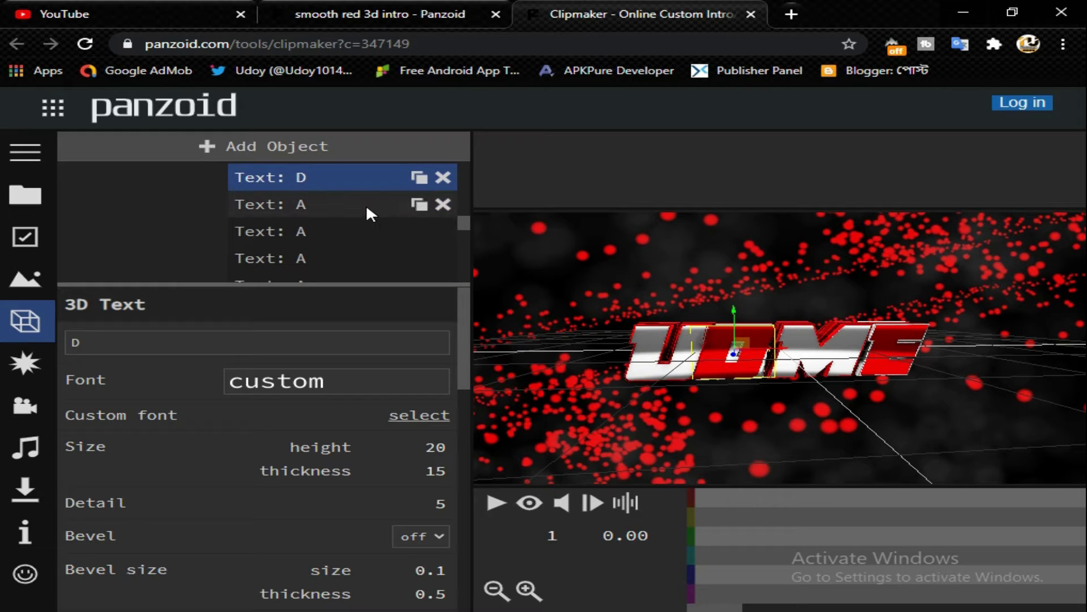
left_click(369, 213)
left_click(226, 340)
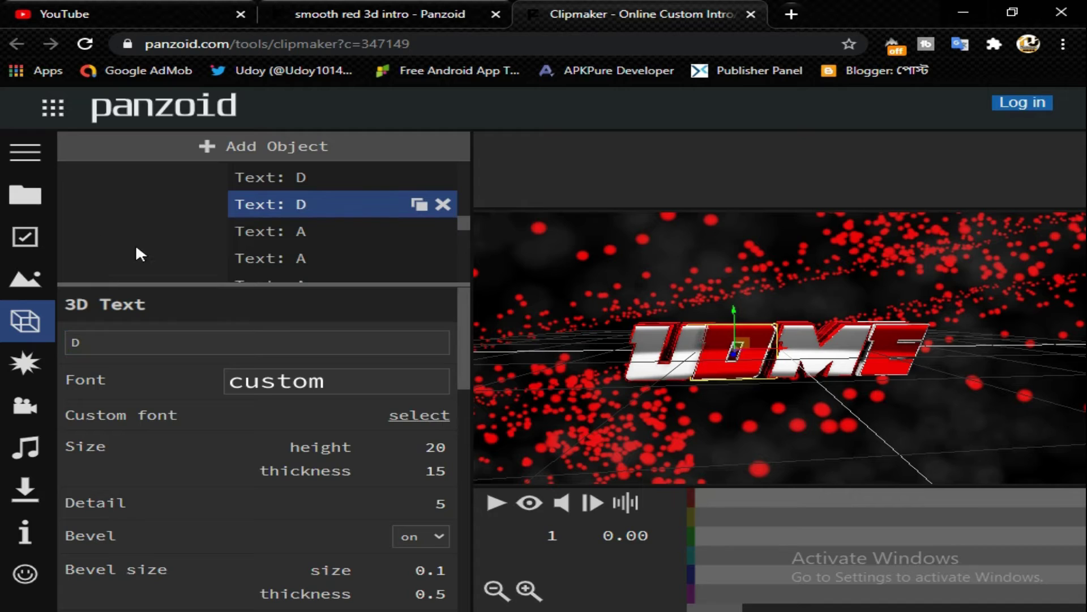
- Change the next two A text objects to D
left_click(313, 228)
left_click(141, 342)
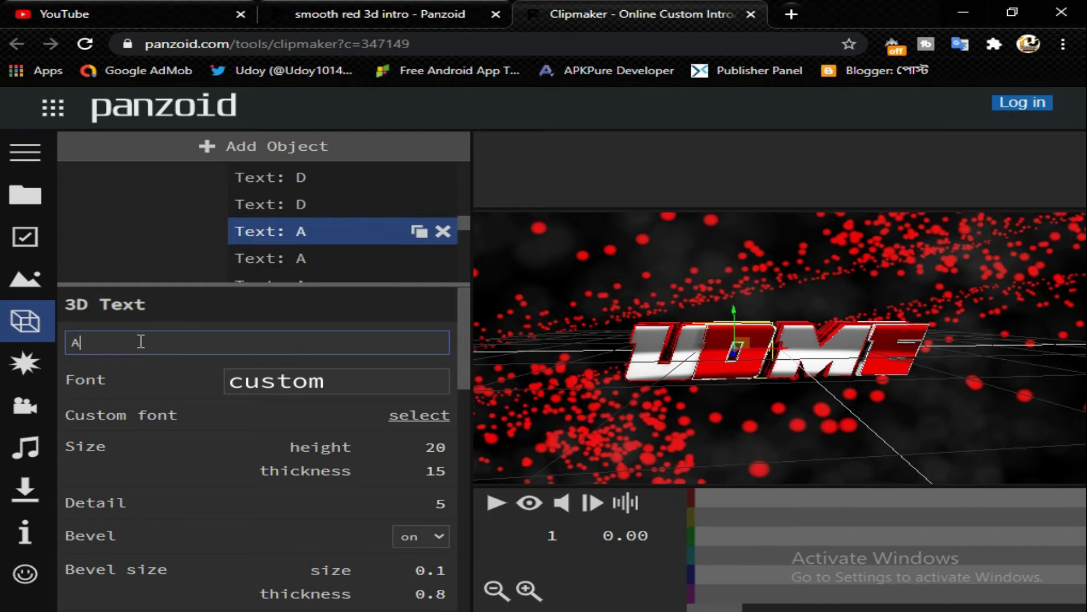
type("D")
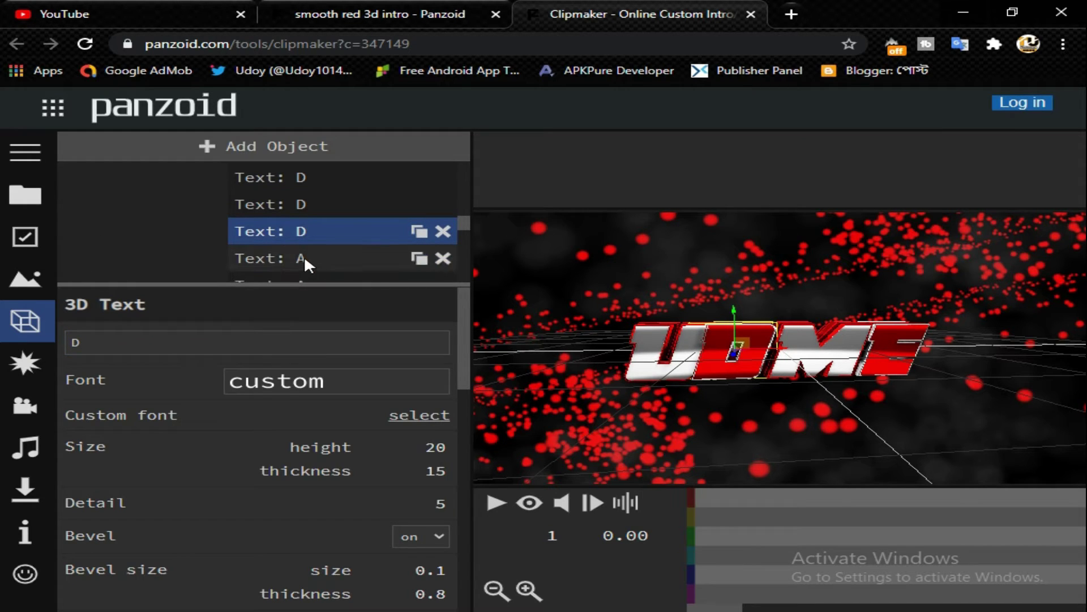
left_click(304, 256)
double_click(185, 337)
type("D")
left_click(123, 240)
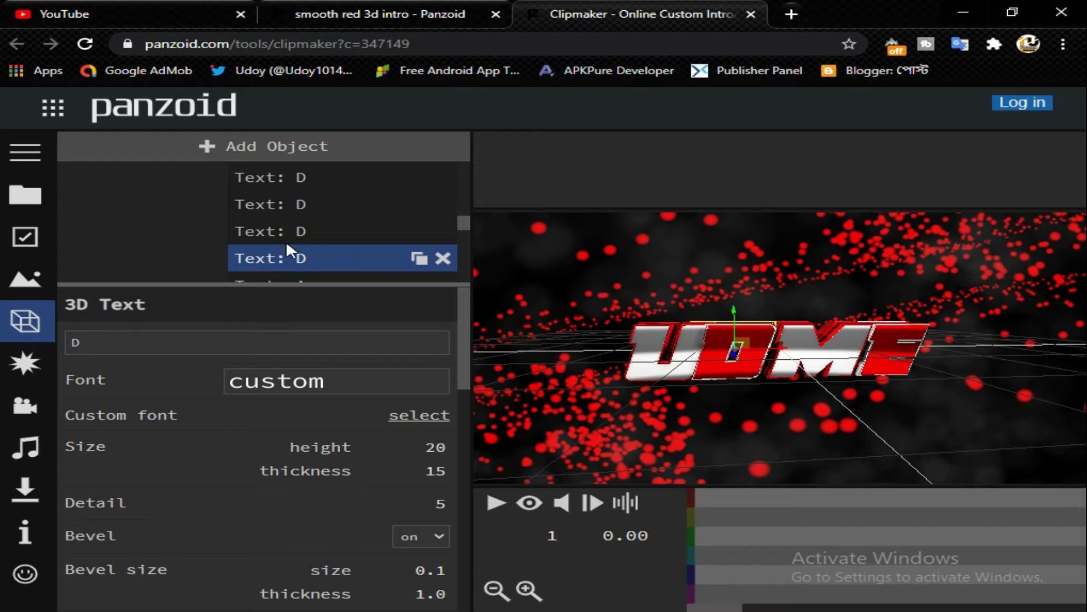
left_click_drag(464, 224, 465, 229)
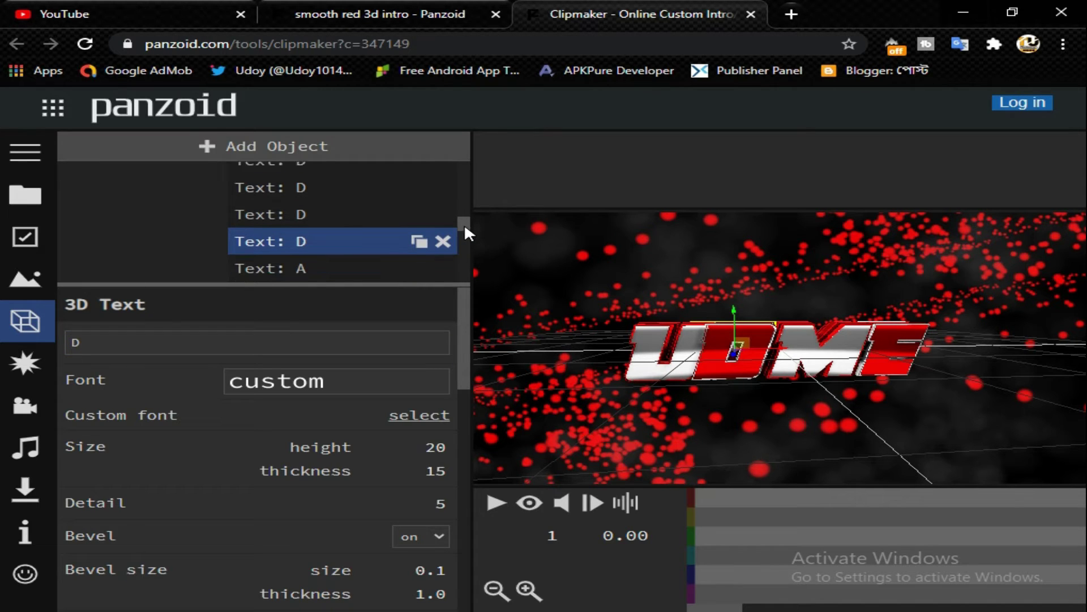
- Change the last two A objects to D and orbit the view to check UDME
left_click(236, 231)
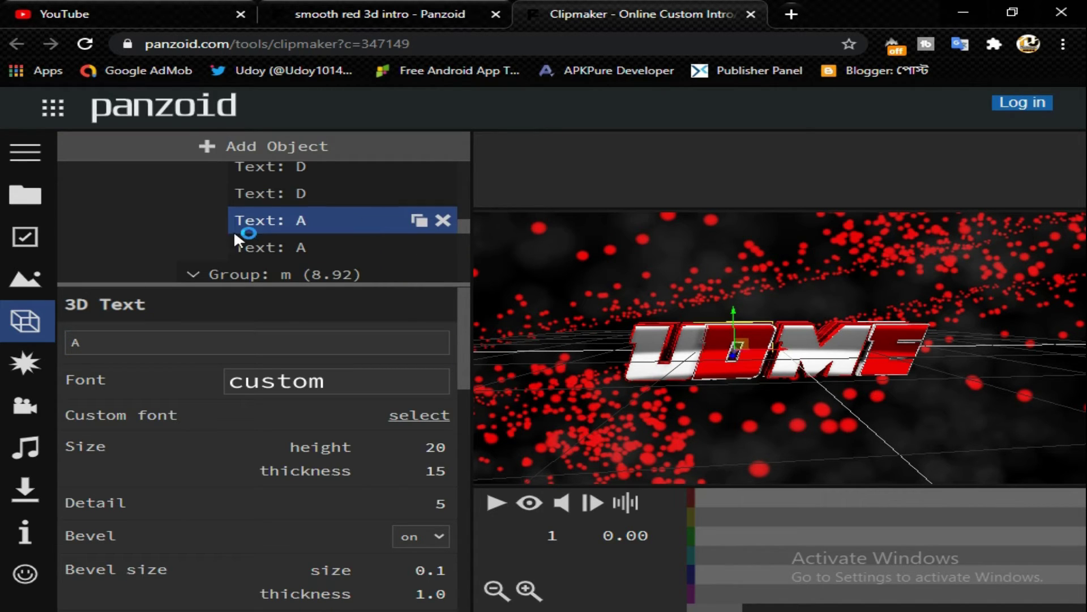
double_click(184, 334)
type("D")
left_click(149, 297)
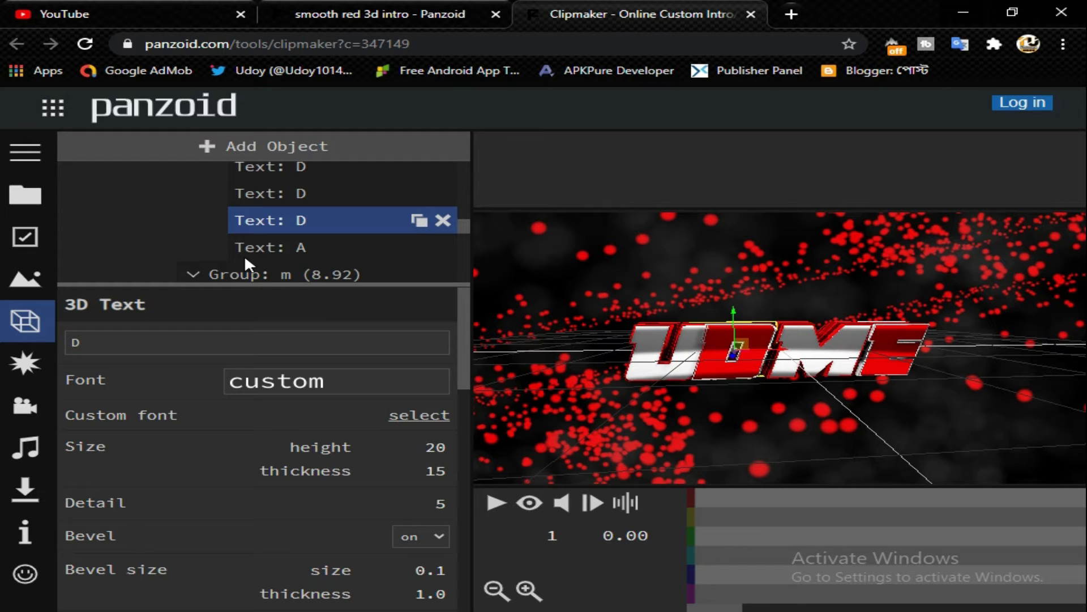
left_click(306, 249)
double_click(158, 344)
type("D")
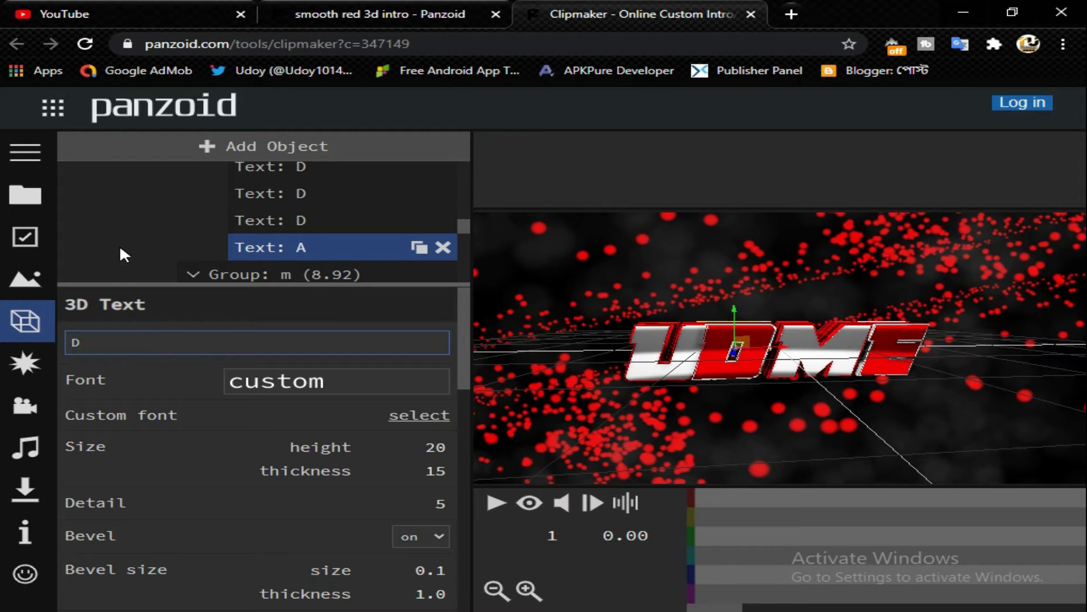
left_click(120, 243)
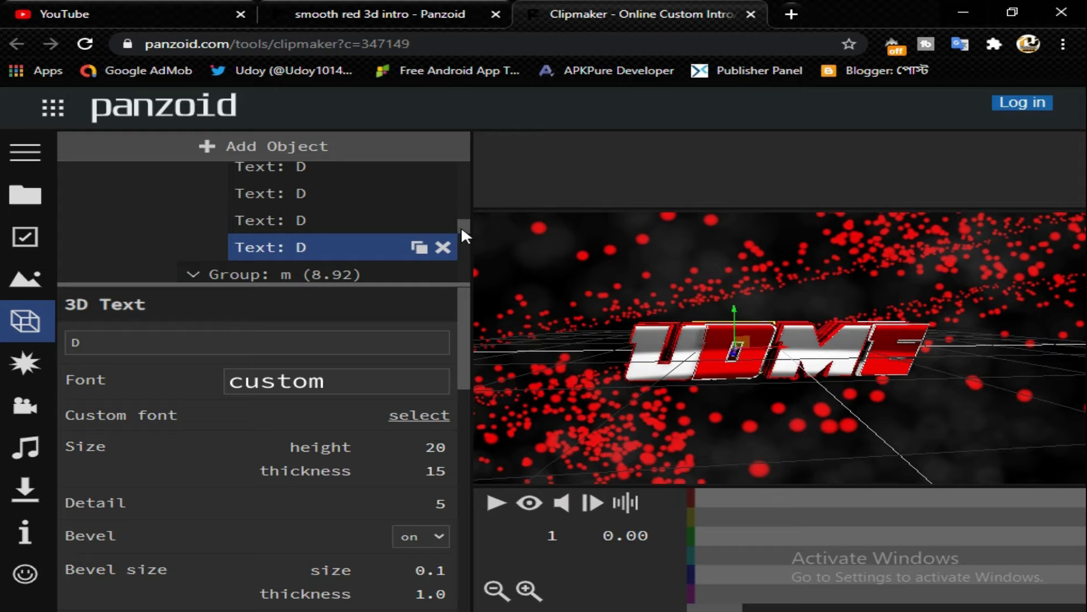
mouse_move(729, 334)
left_mouse_down()
mouse_move(718, 432)
mouse_move(546, 375)
mouse_move(487, 305)
left_mouse_up()
- Retype the first M text object in the third letter group as A
left_click_drag(469, 230, 468, 236)
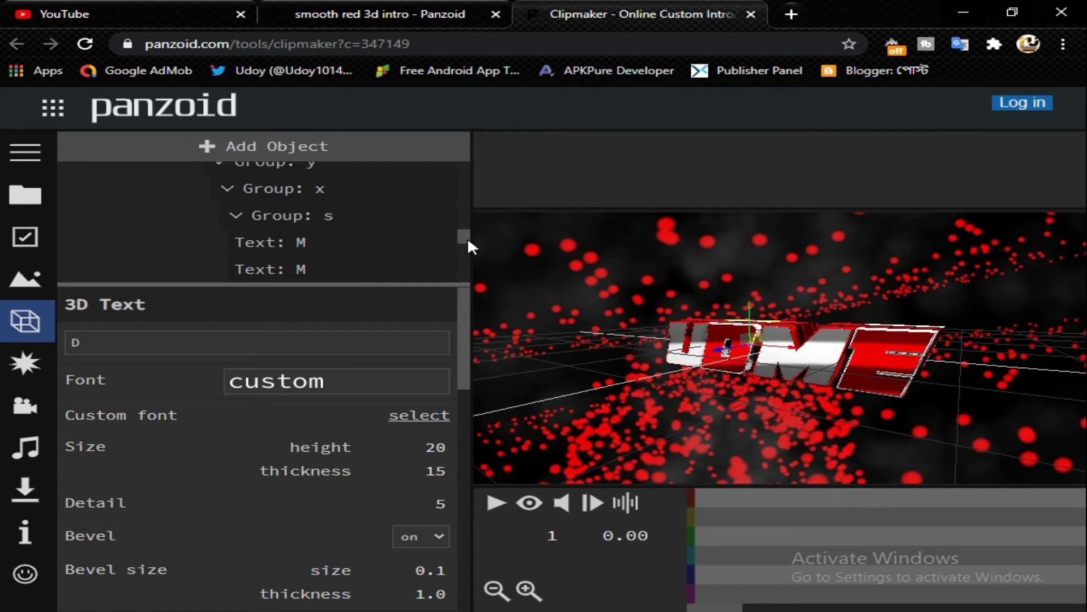
left_click(354, 244)
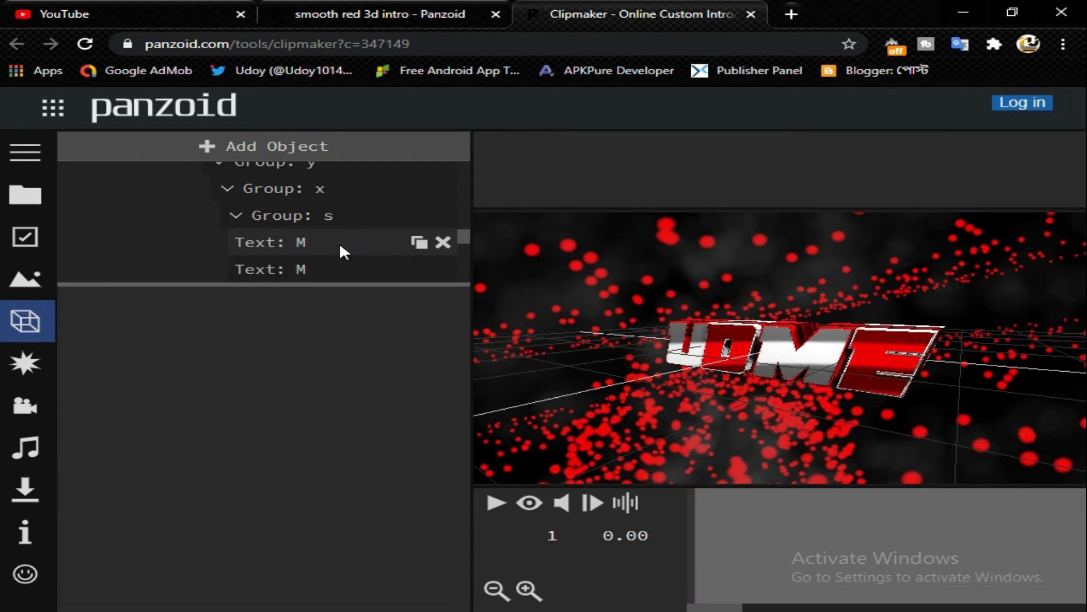
left_click(340, 245)
left_click(215, 337)
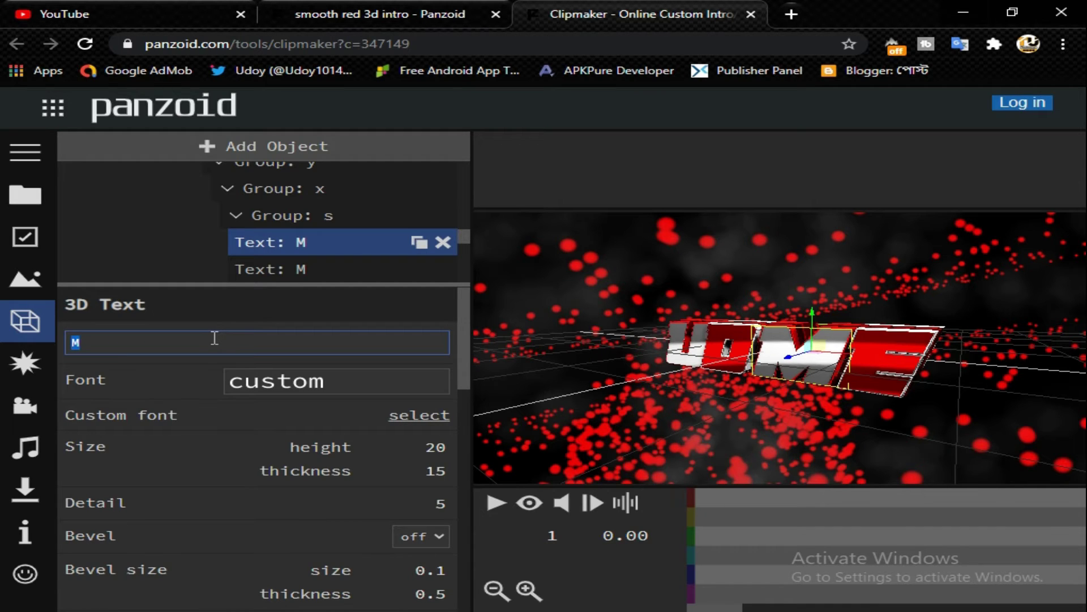
type("A")
left_click(155, 246)
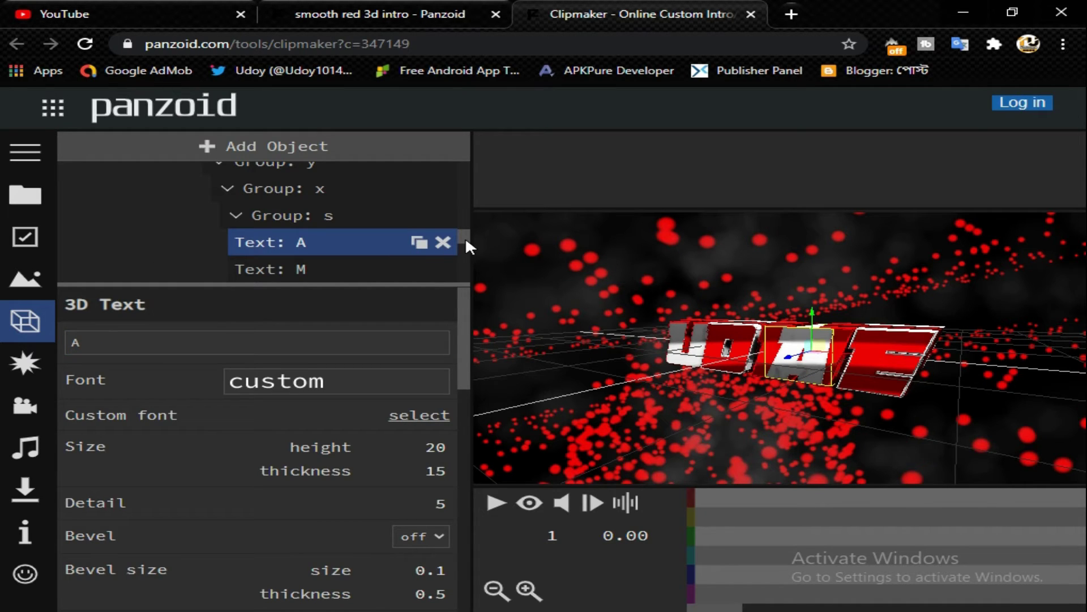
- Change the next two M text objects to A
scroll(466, 240, "down", 1)
left_click(351, 243)
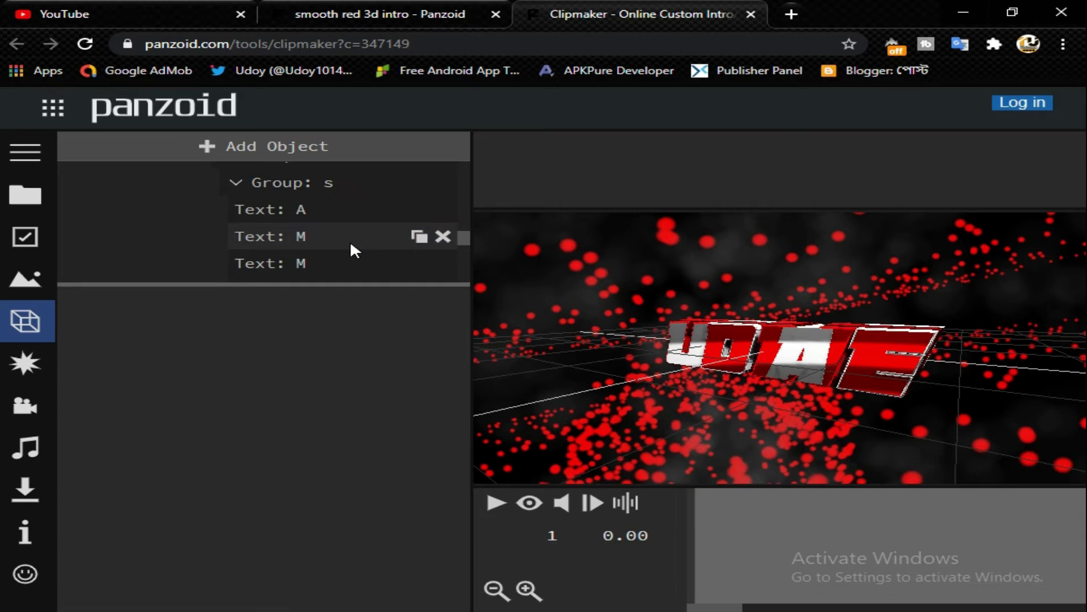
left_click(351, 244)
left_click(182, 342)
double_click(182, 342)
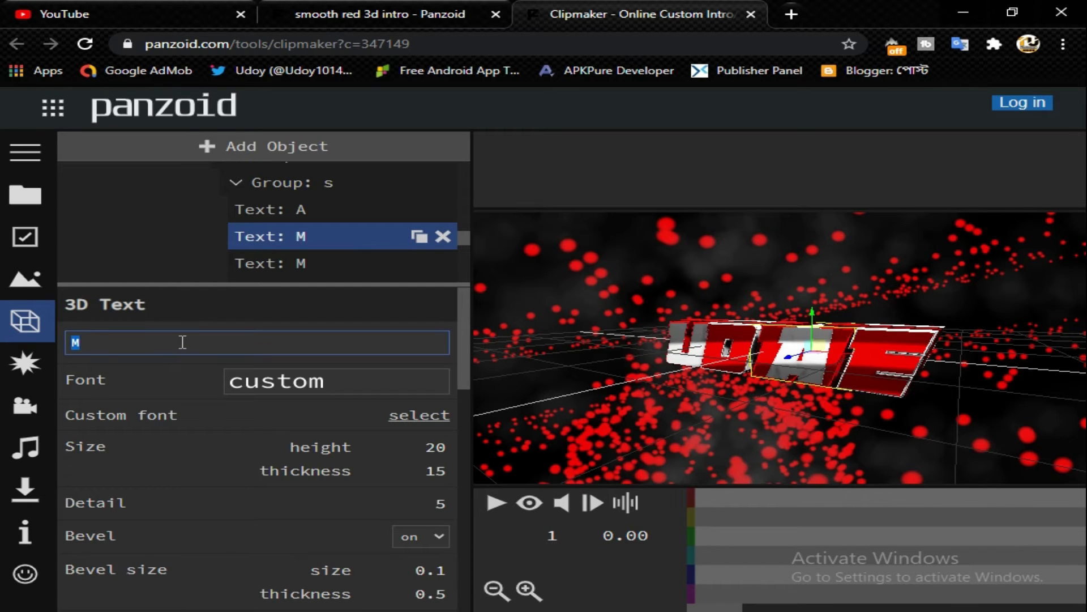
type("A")
key("BackSpace")
type("A")
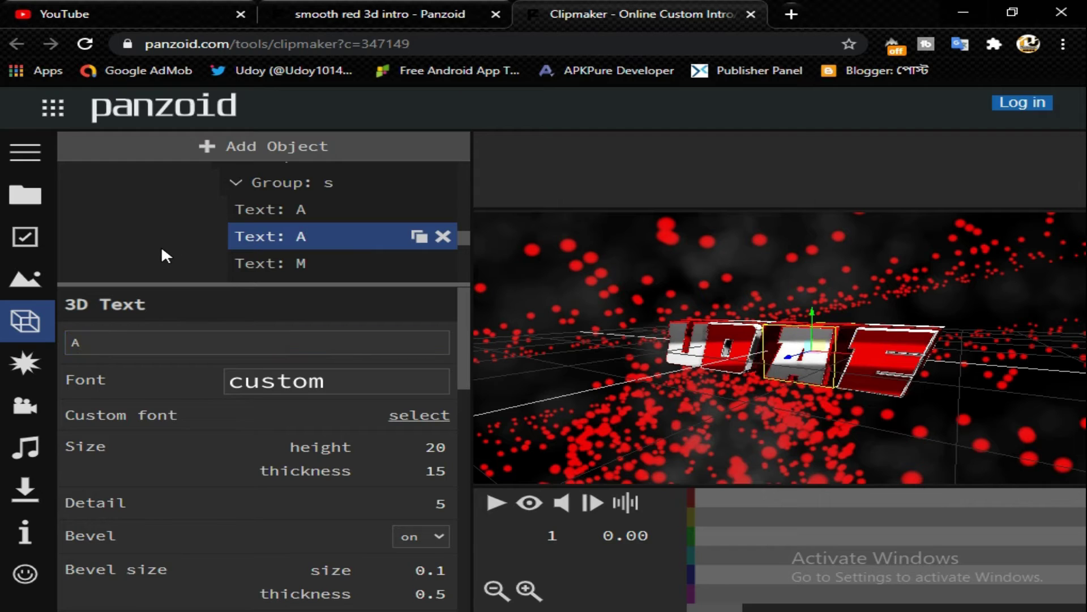
left_click(297, 262)
double_click(207, 339)
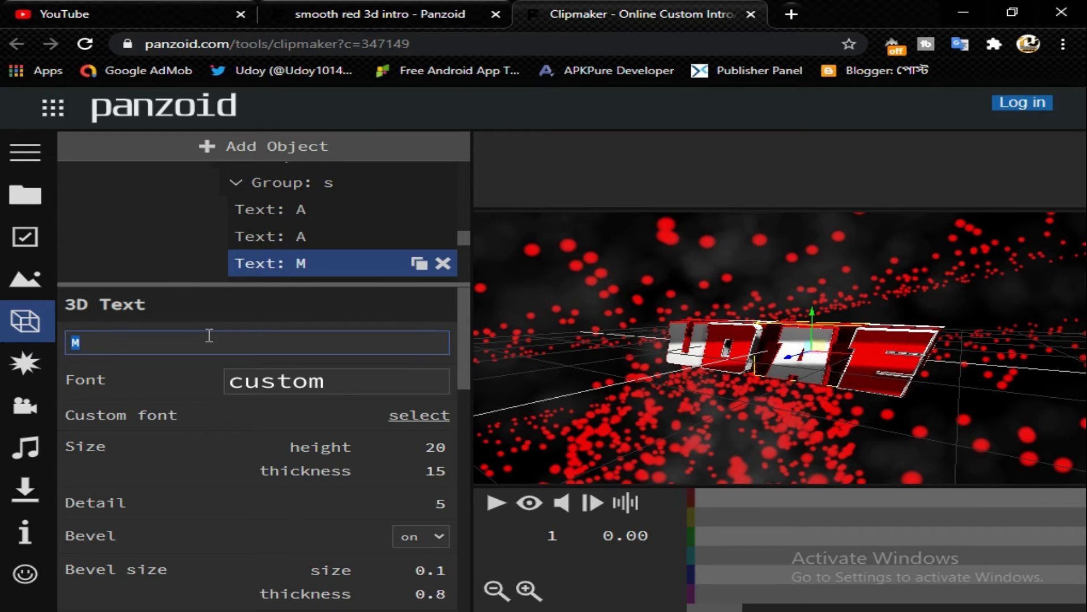
type("A")
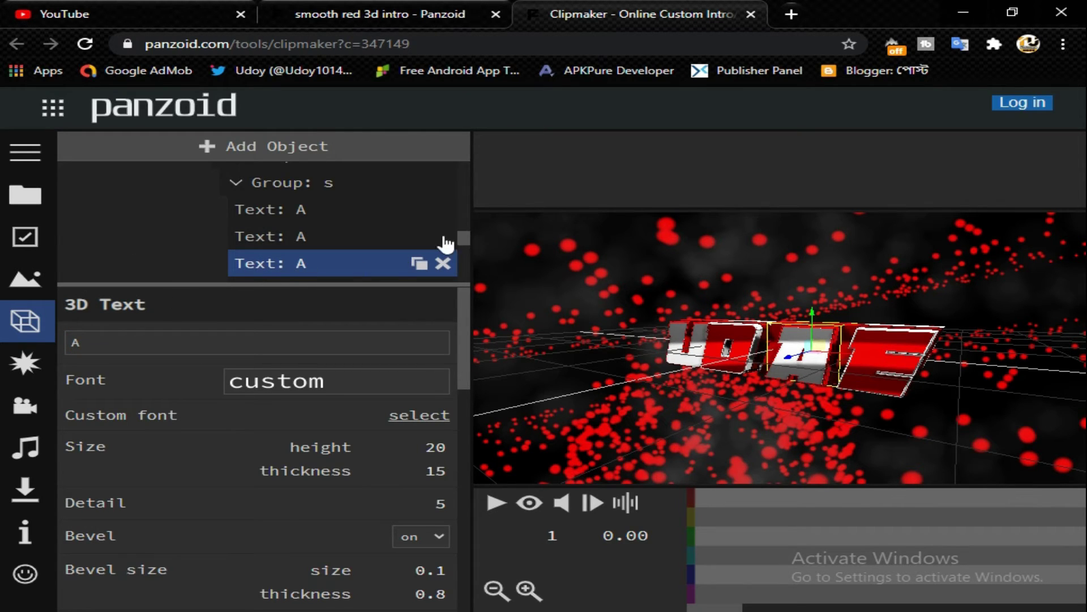
- Retype three more M text objects as A
scroll(454, 238, "down", 2)
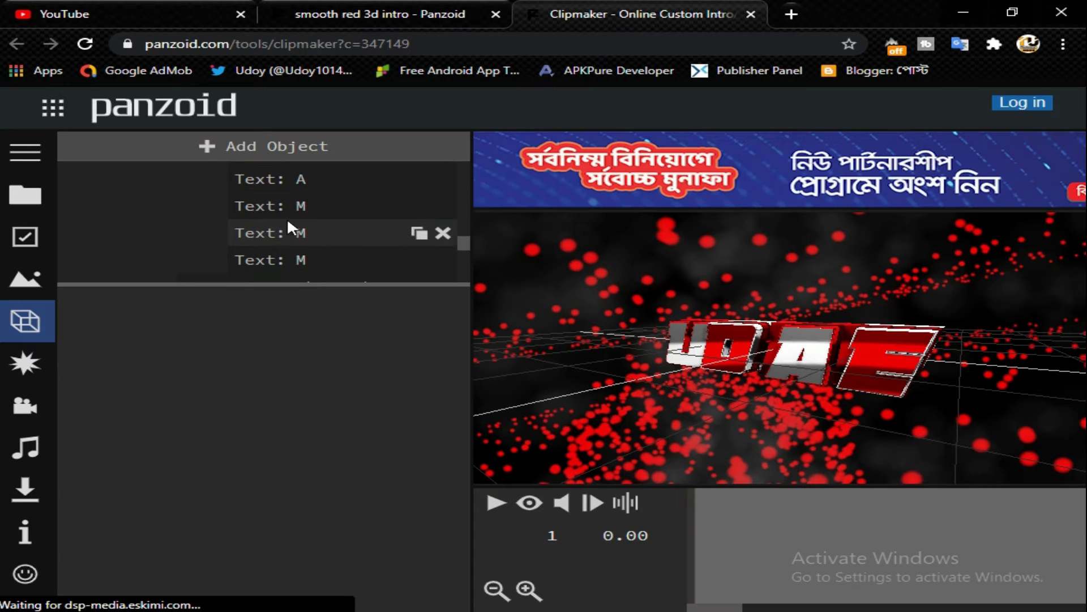
left_click(300, 207)
double_click(160, 336)
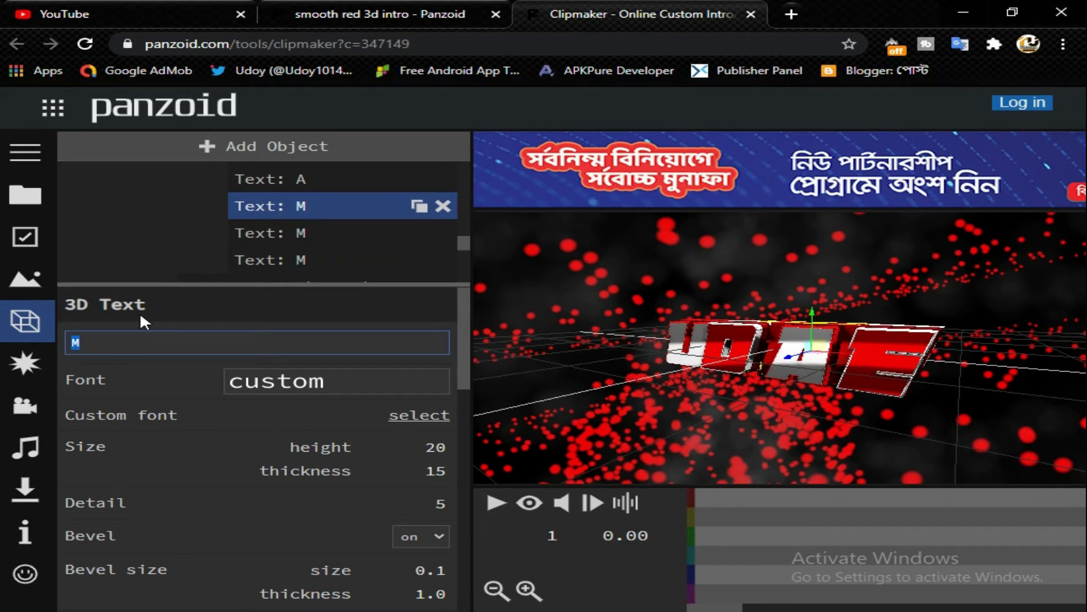
type("A")
left_click(345, 237)
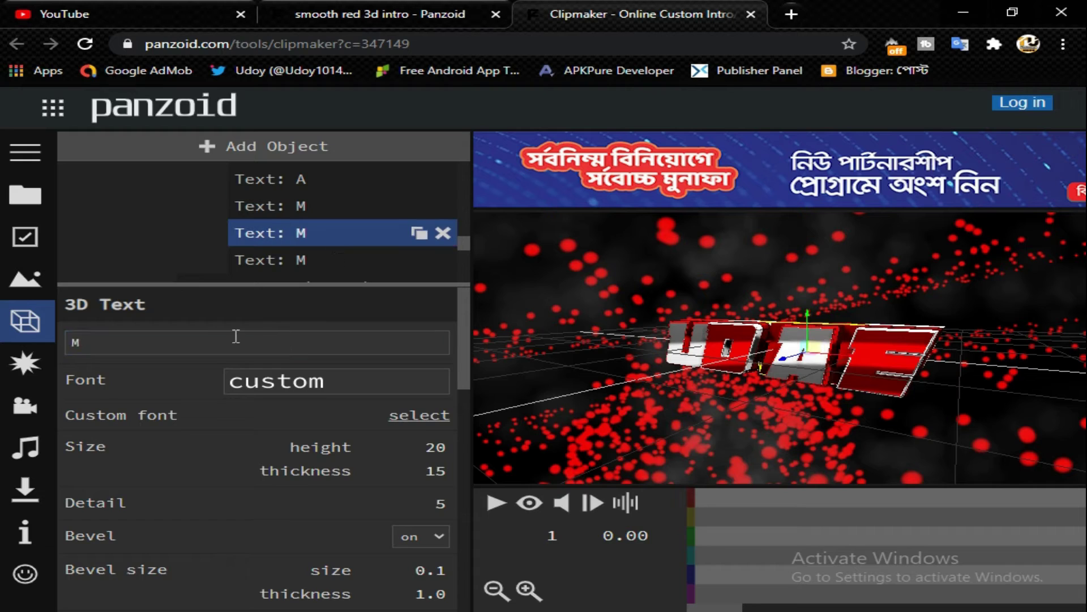
double_click(236, 340)
type("A")
left_click(187, 266)
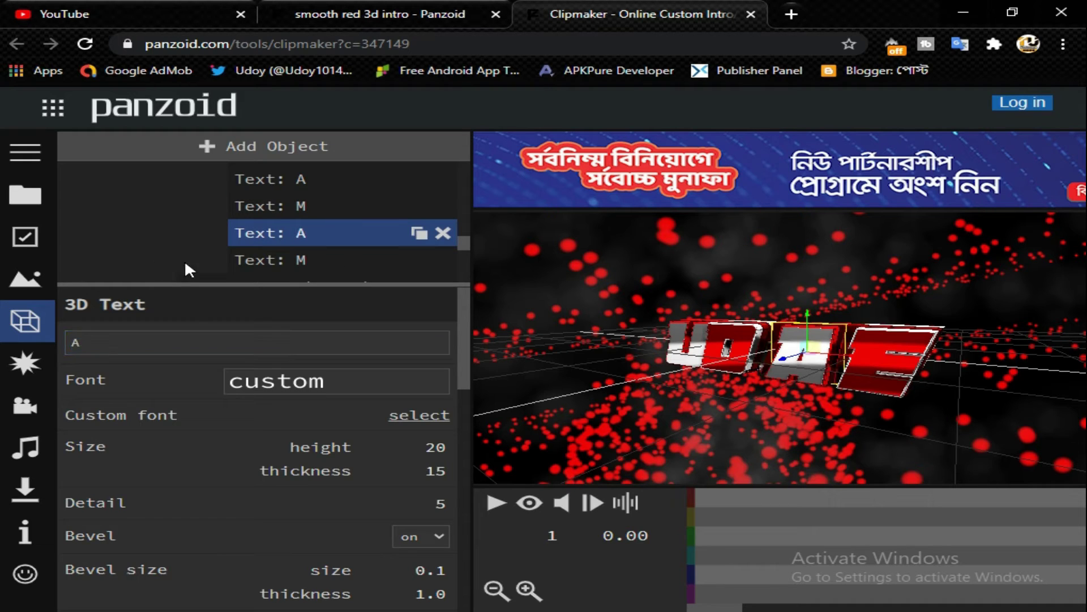
left_click(321, 259)
type("A")
left_click(154, 266)
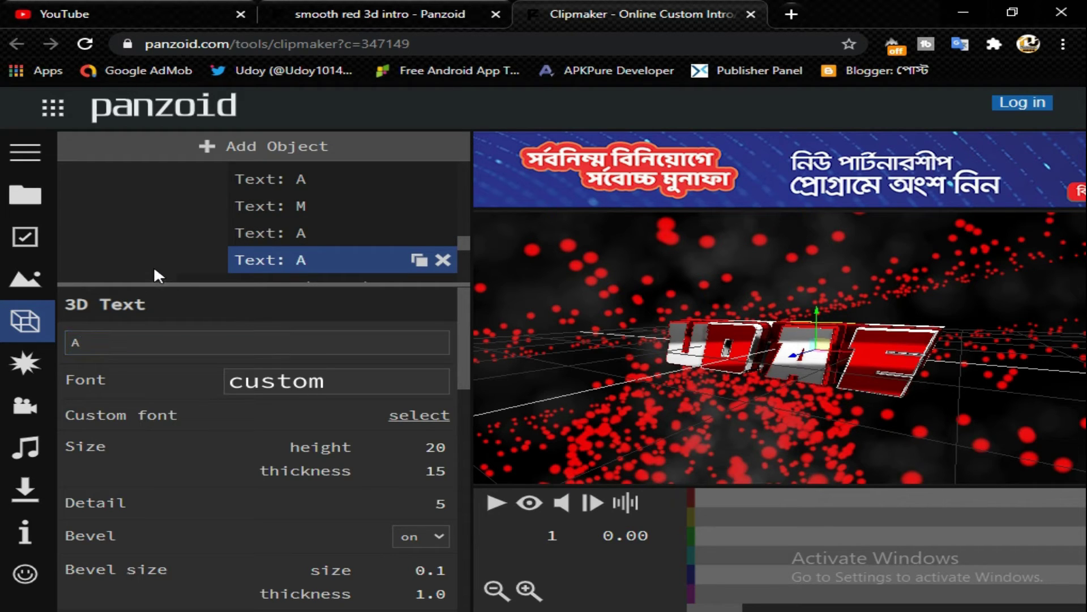
- Change the last text object still reading M to A
scroll(467, 243, "down", 1)
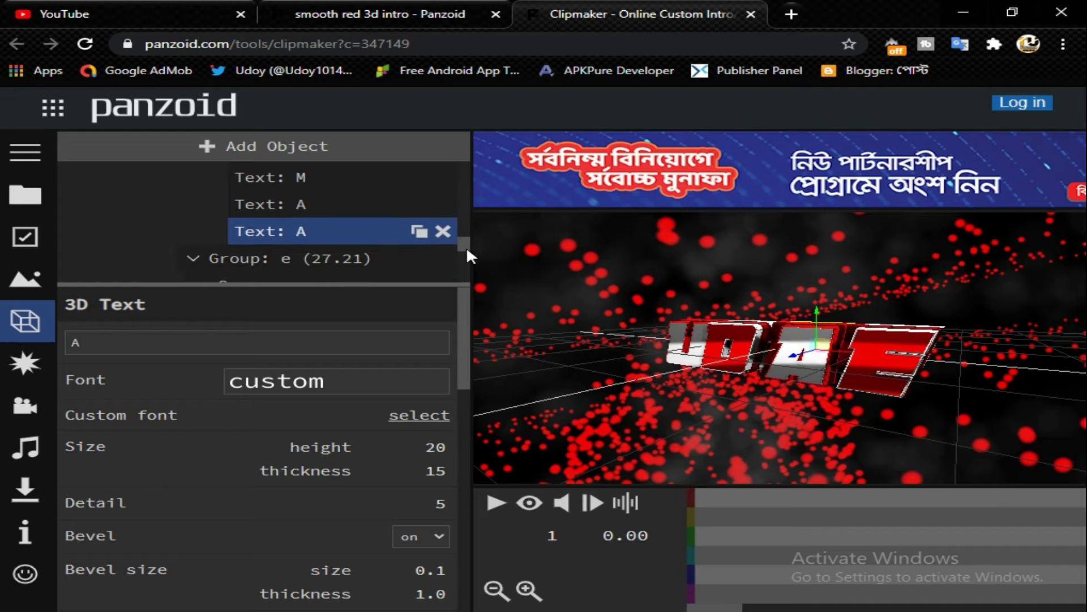
left_click(329, 182)
double_click(220, 333)
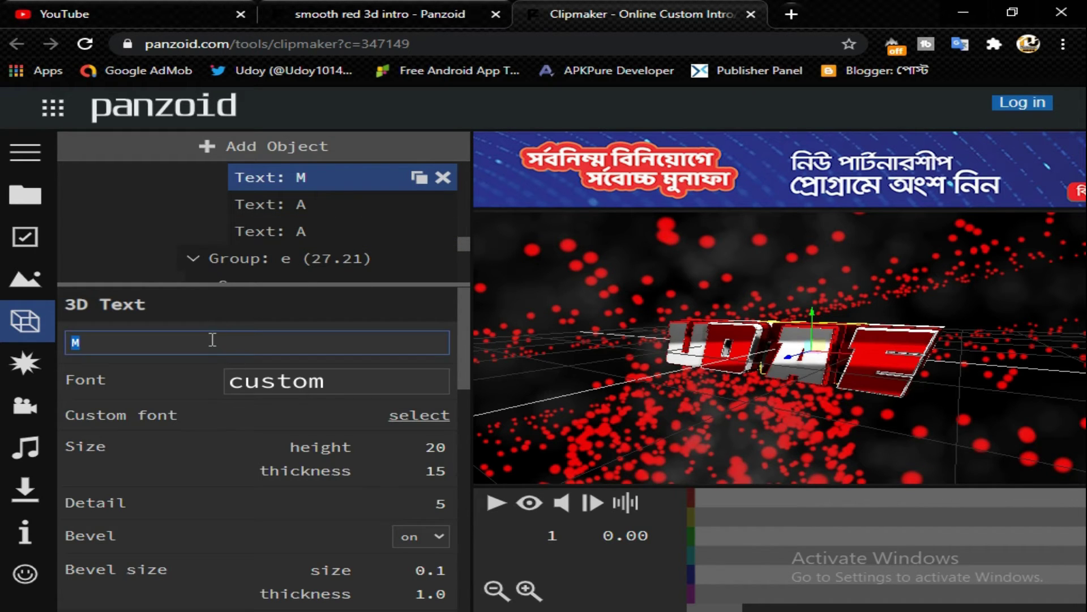
type("A")
left_click(159, 226)
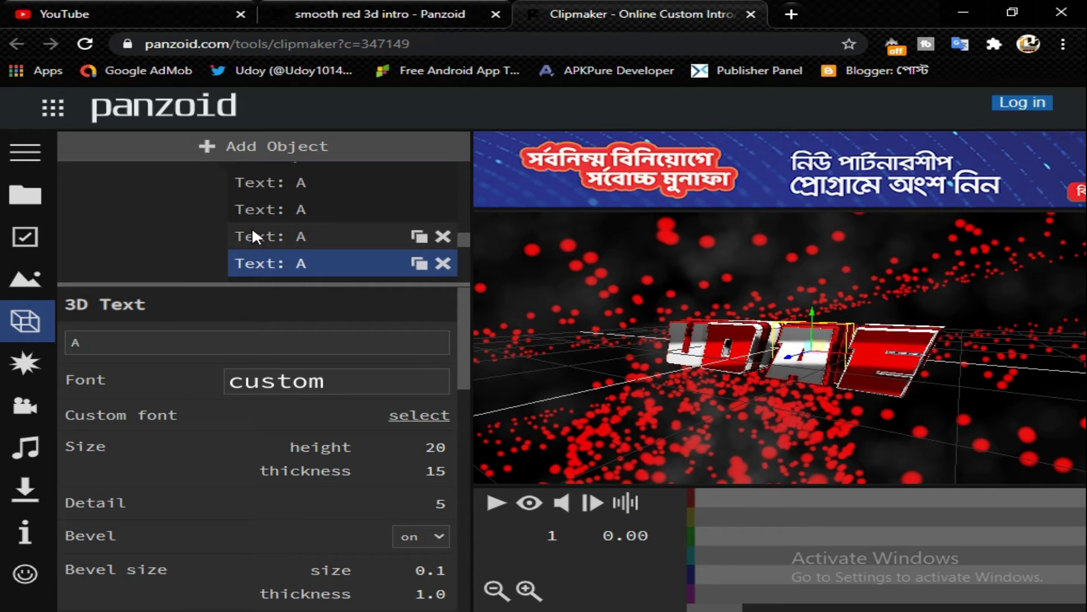
- Scroll to Group: s and retype its first two E text objects as Y
scroll(252, 227, "down", 1)
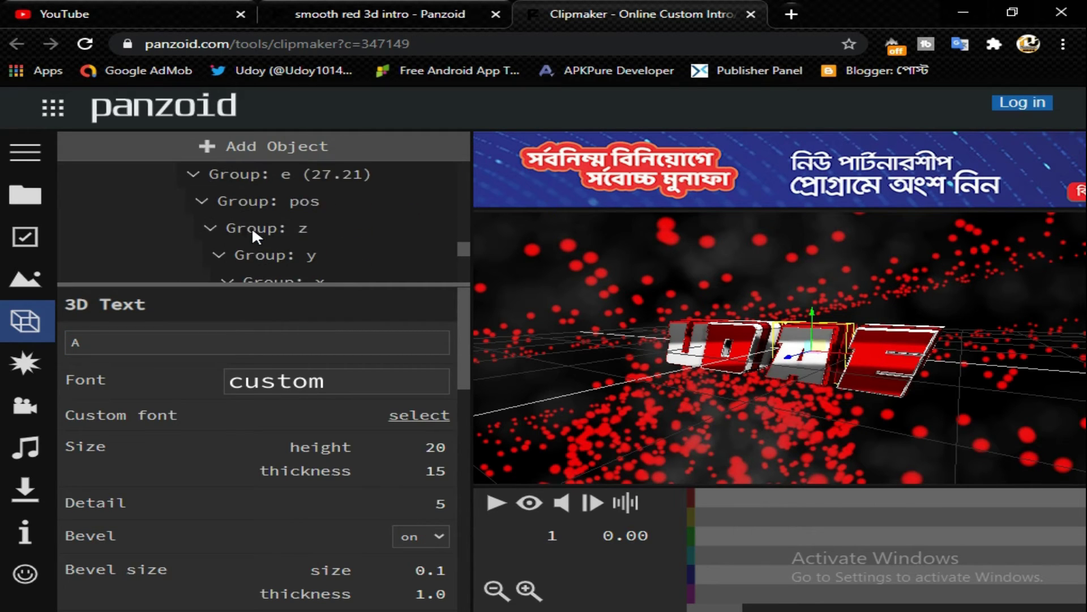
scroll(251, 226, "down", 1)
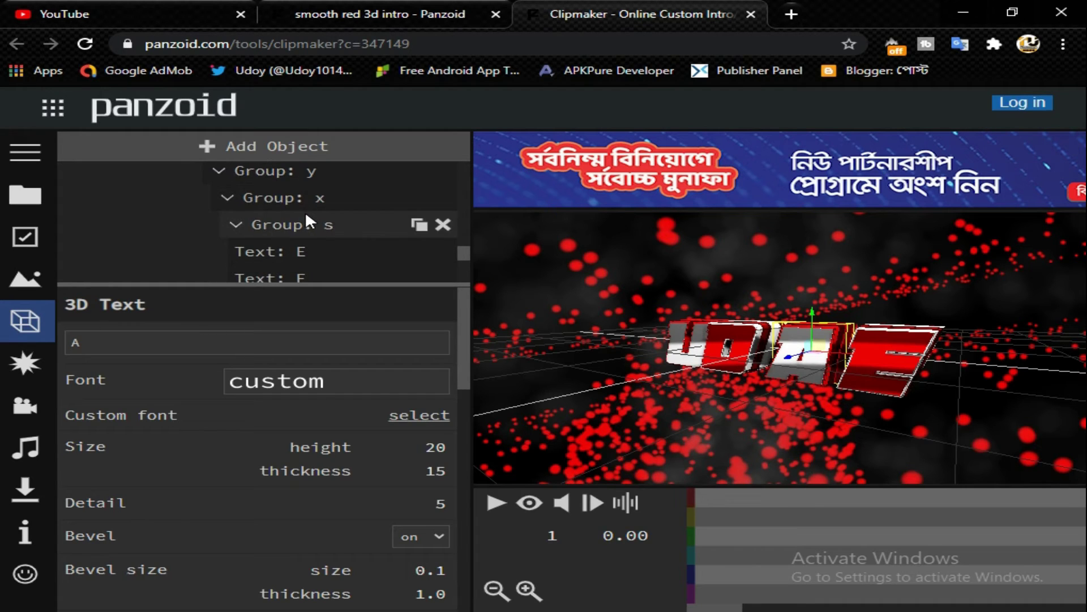
scroll(304, 211, "down", 1)
scroll(307, 224, "up", 1)
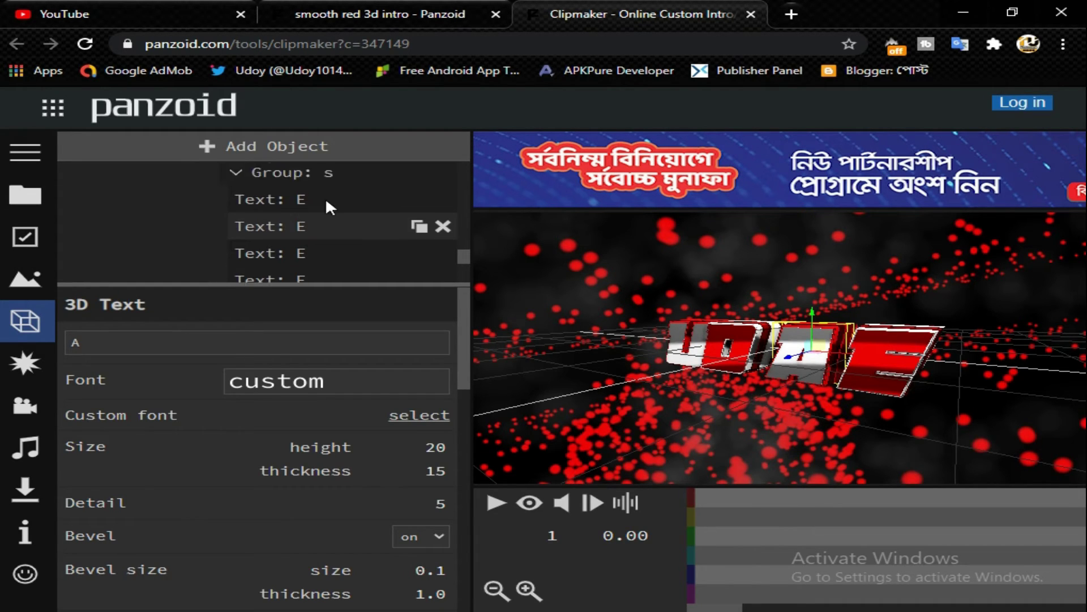
scroll(325, 210, "up", 1)
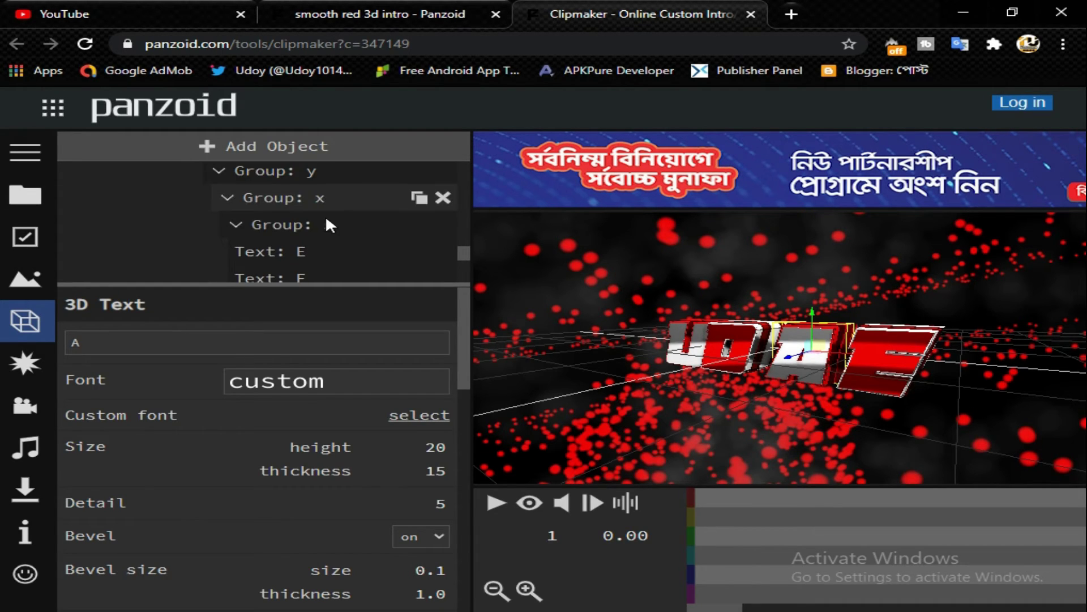
left_click(335, 252)
type("Y")
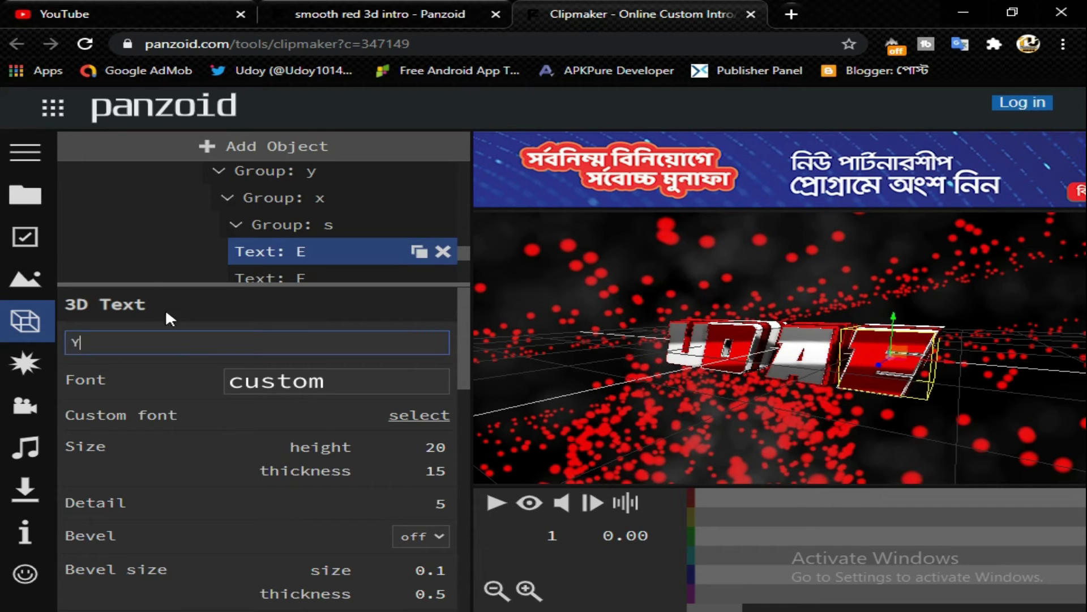
left_click(127, 249)
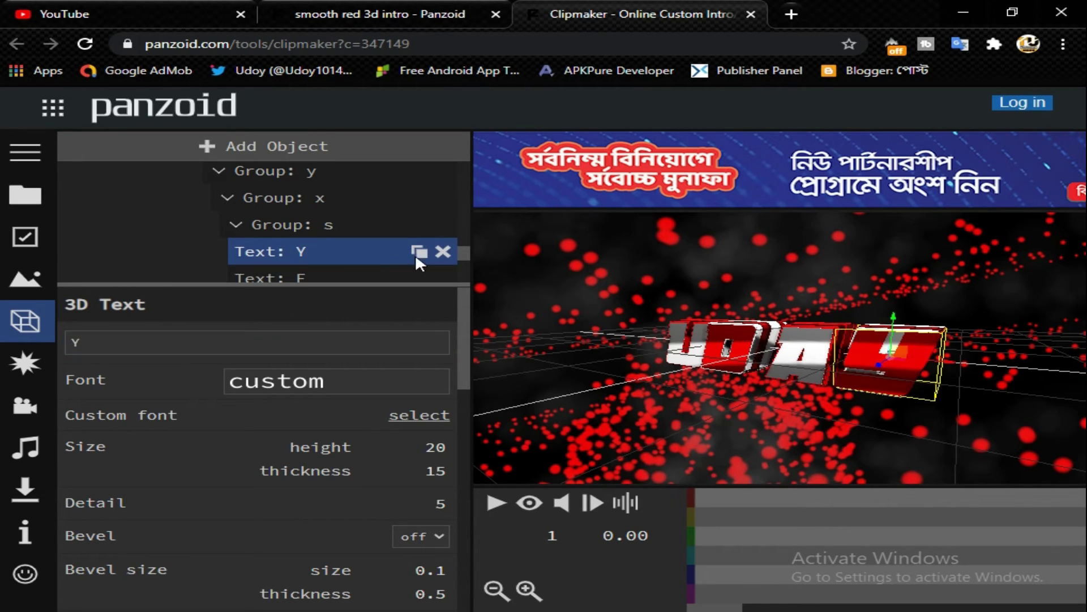
left_click(357, 271)
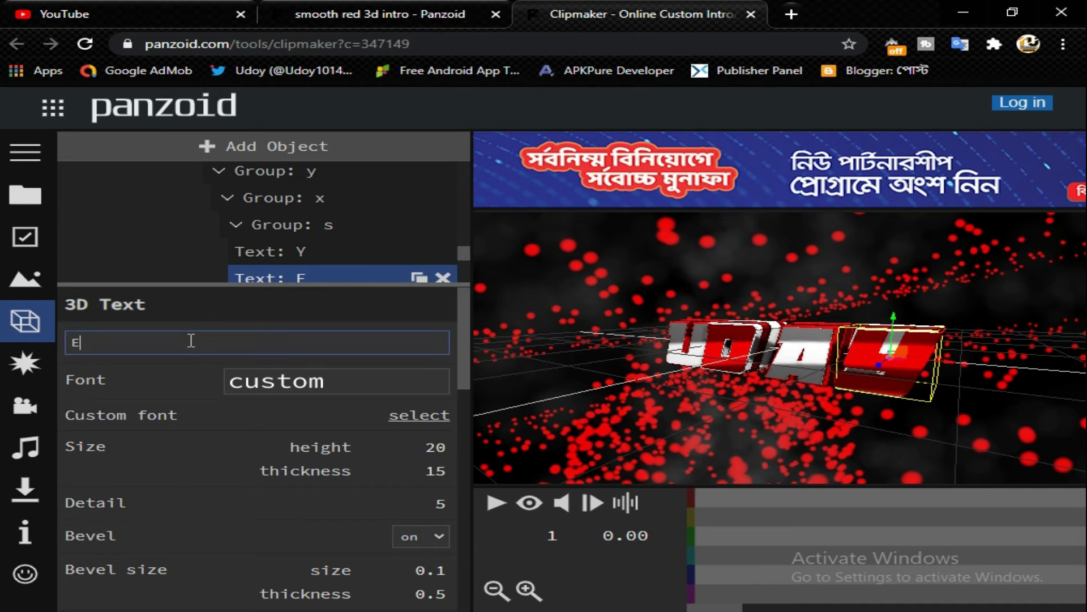
type("Y")
left_click(147, 237)
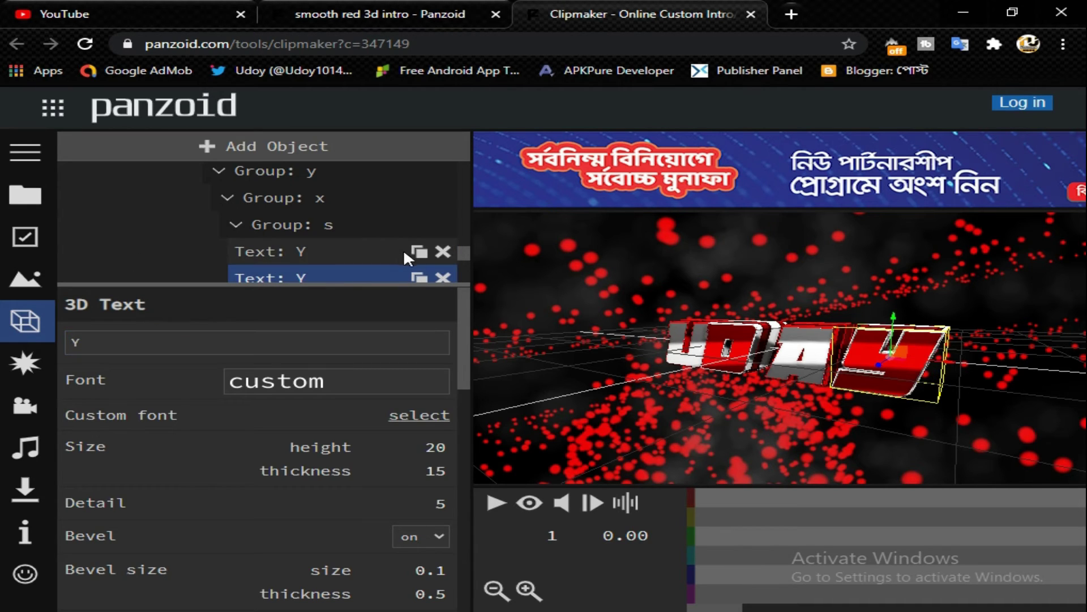
- Change the next two E text objects to Y
scroll(467, 252, "down", 1)
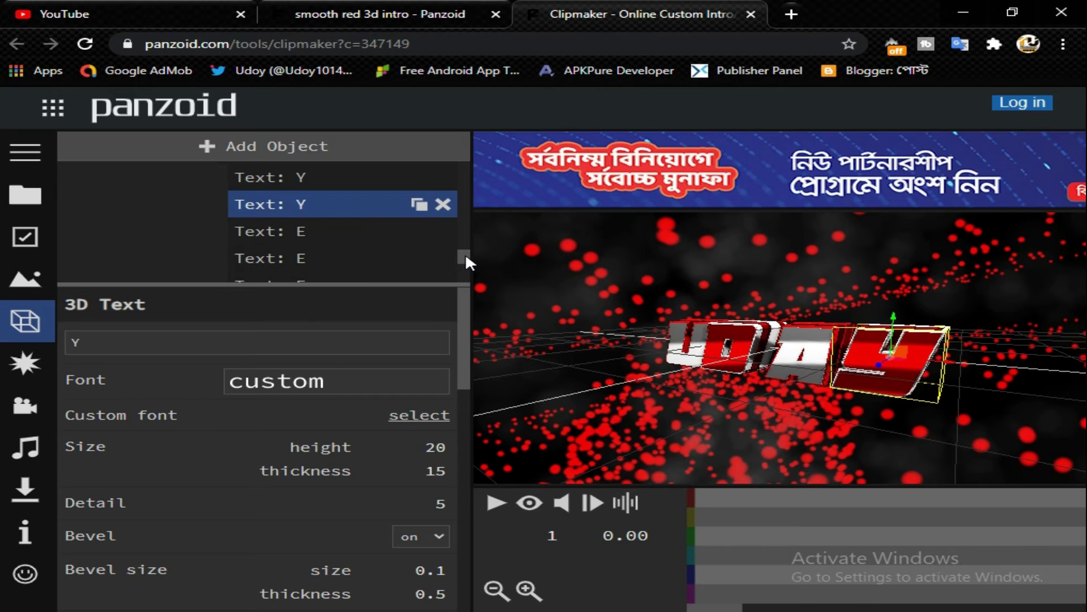
left_click(248, 241)
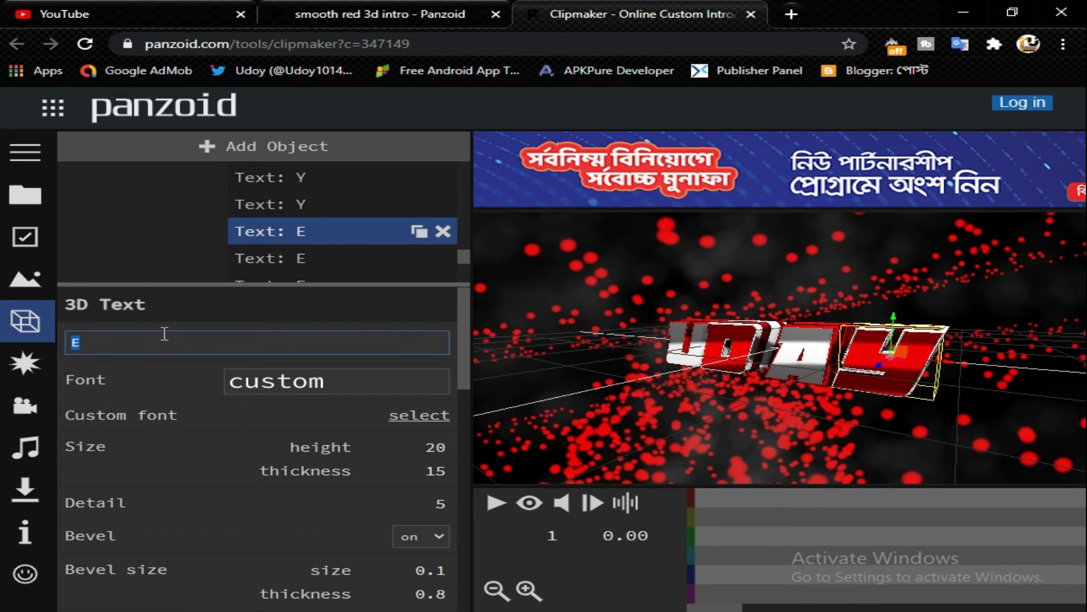
type("Y")
left_click(121, 246)
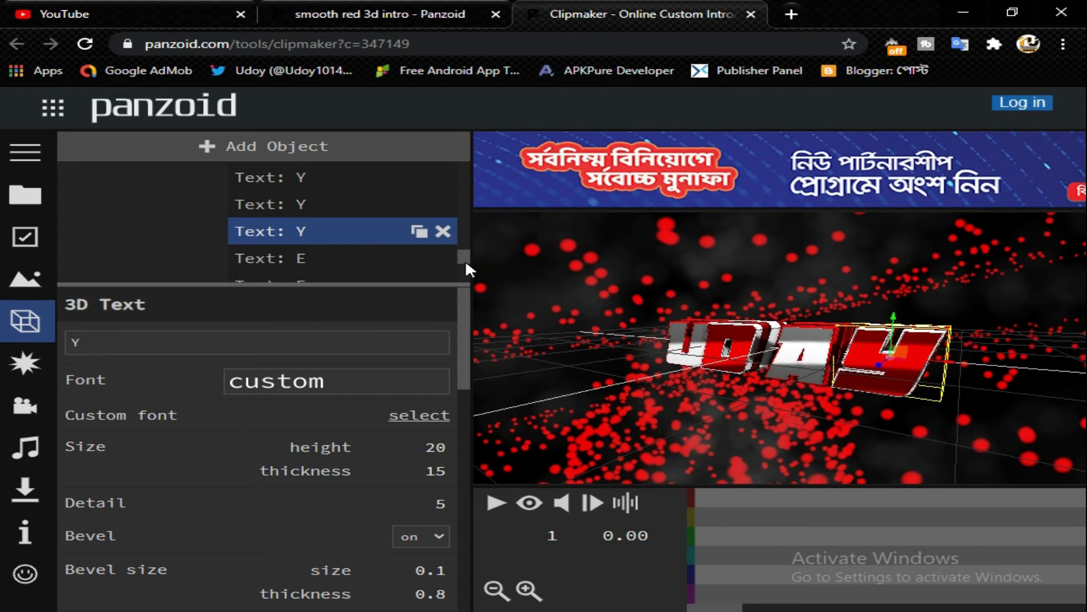
left_click(351, 258)
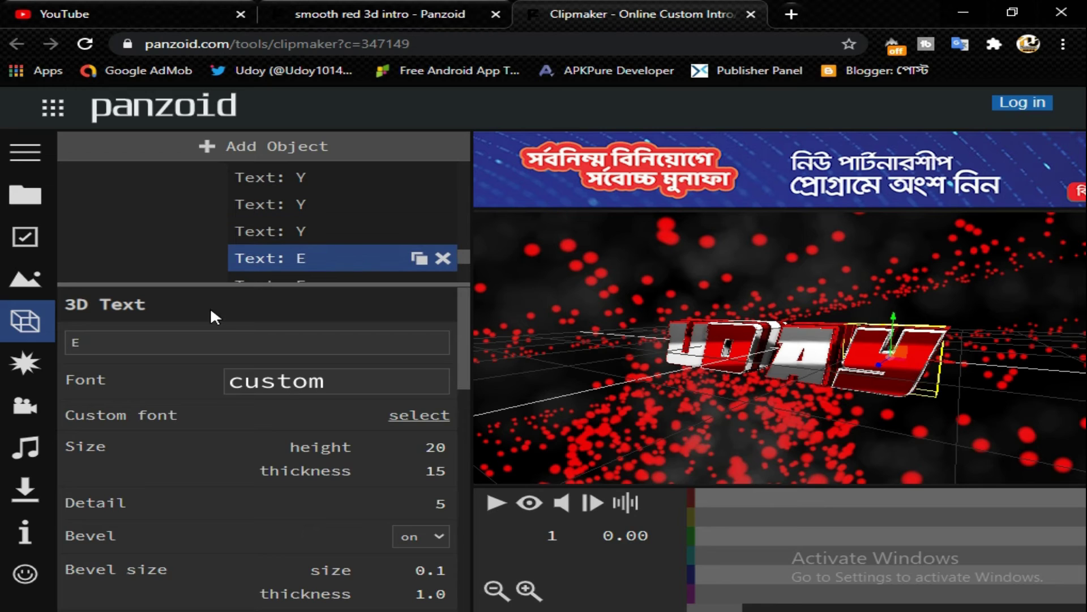
left_click(209, 341)
type("Y")
left_click(131, 258)
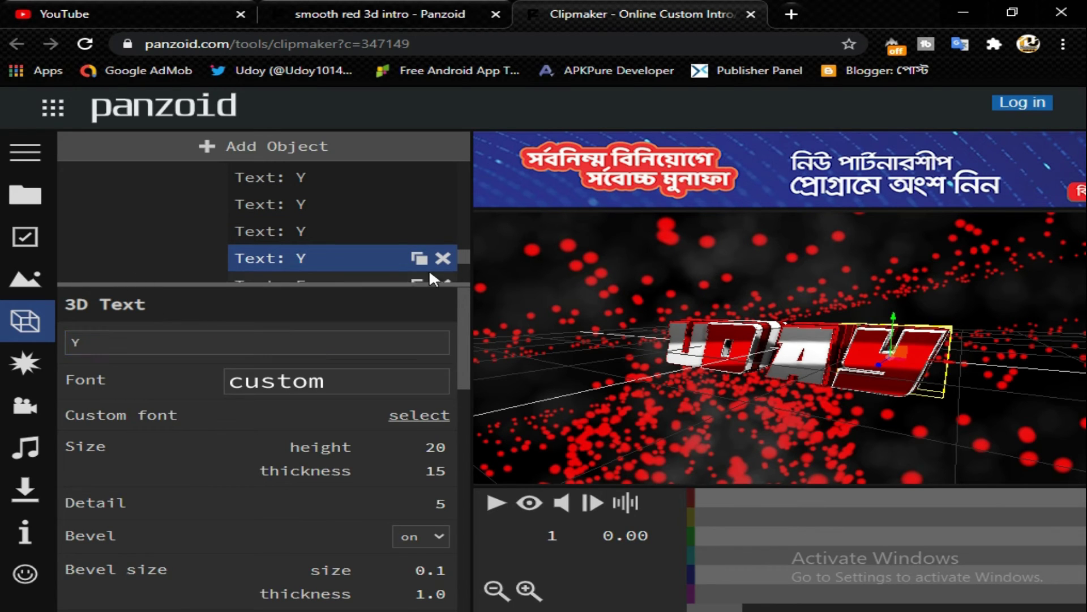
- Change the final two E objects to Y so the title reads UDAY
scroll(462, 260, "down", 1)
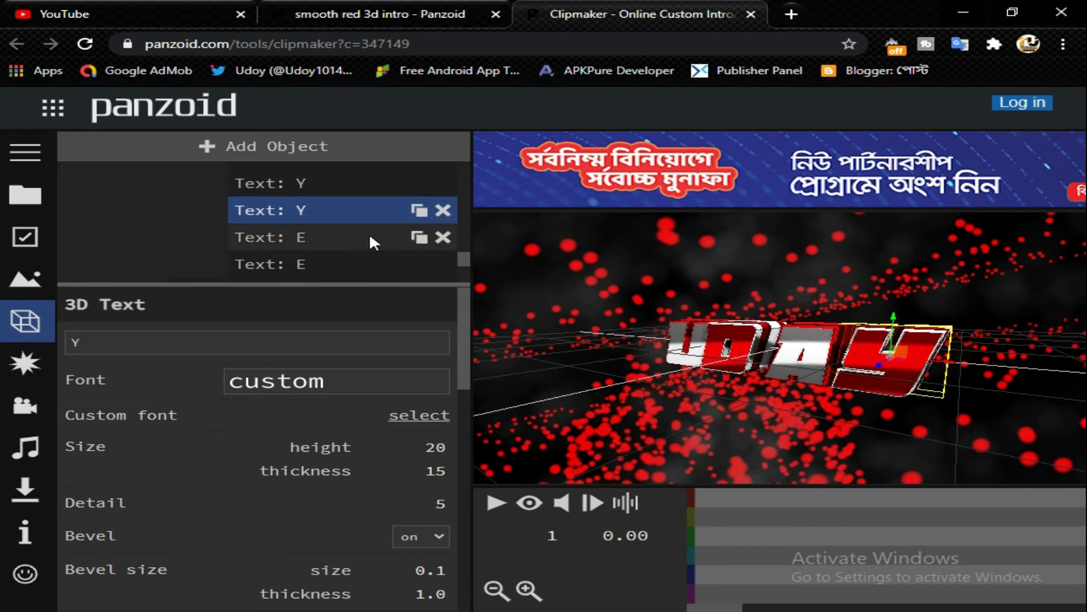
left_click(339, 238)
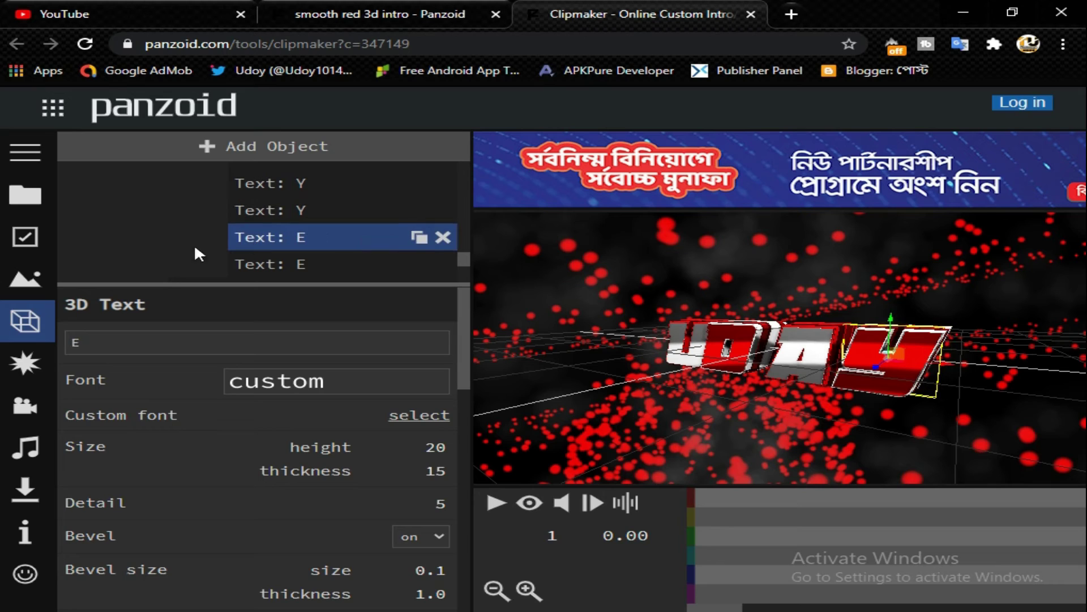
left_click(124, 256)
left_click(352, 266)
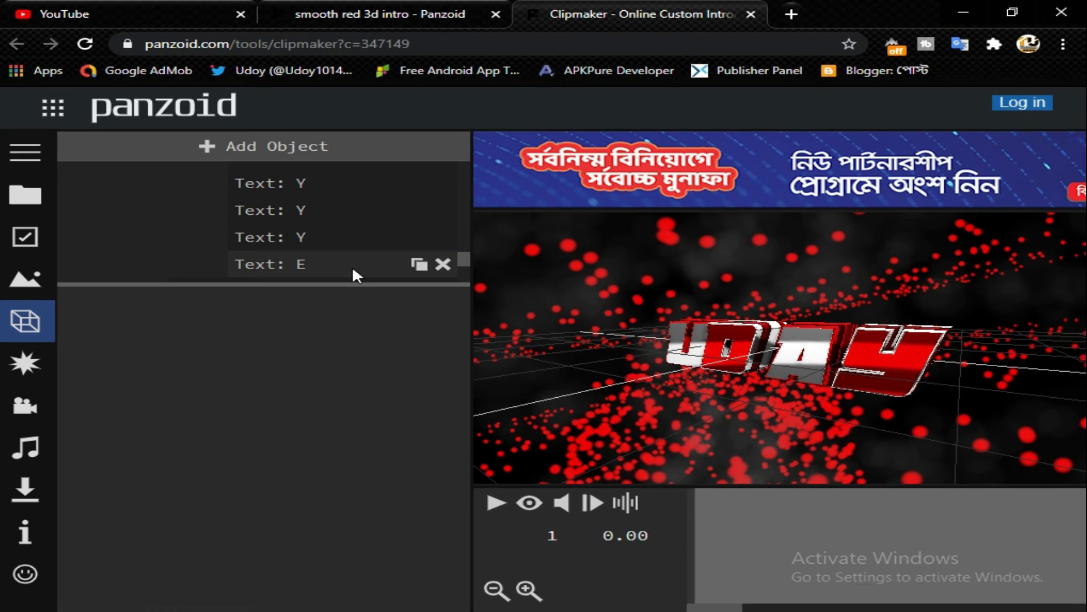
left_click(322, 264)
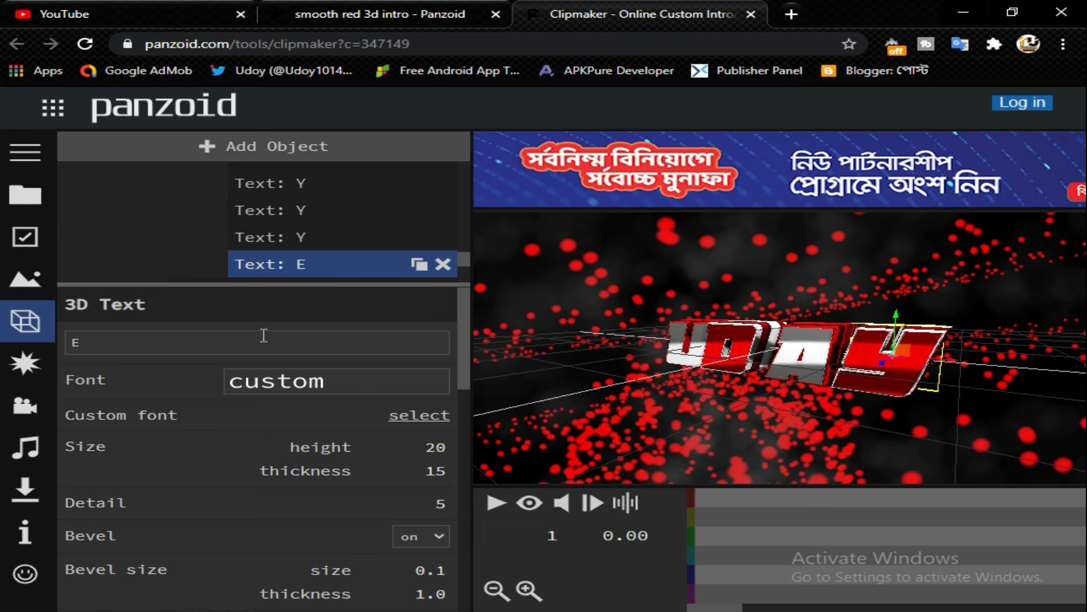
double_click(263, 335)
type("Y")
left_click(302, 264)
- Enable canvas preview mode and return the timeline playhead to frame 1
mouse_move(466, 265)
left_mouse_down()
mouse_move(462, 278)
mouse_move(469, 174)
left_mouse_up()
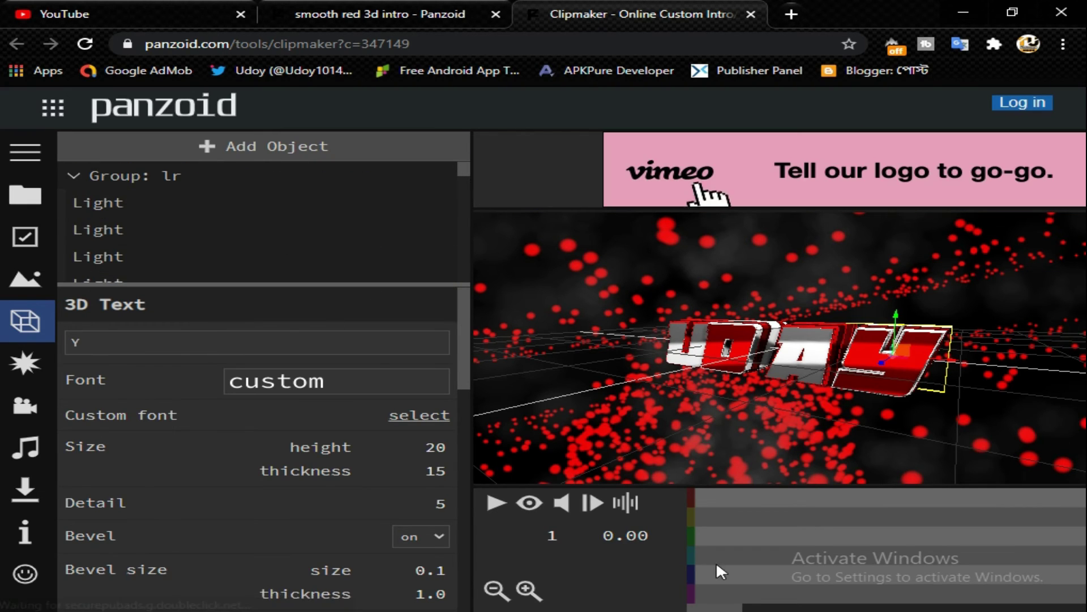
left_click(533, 505)
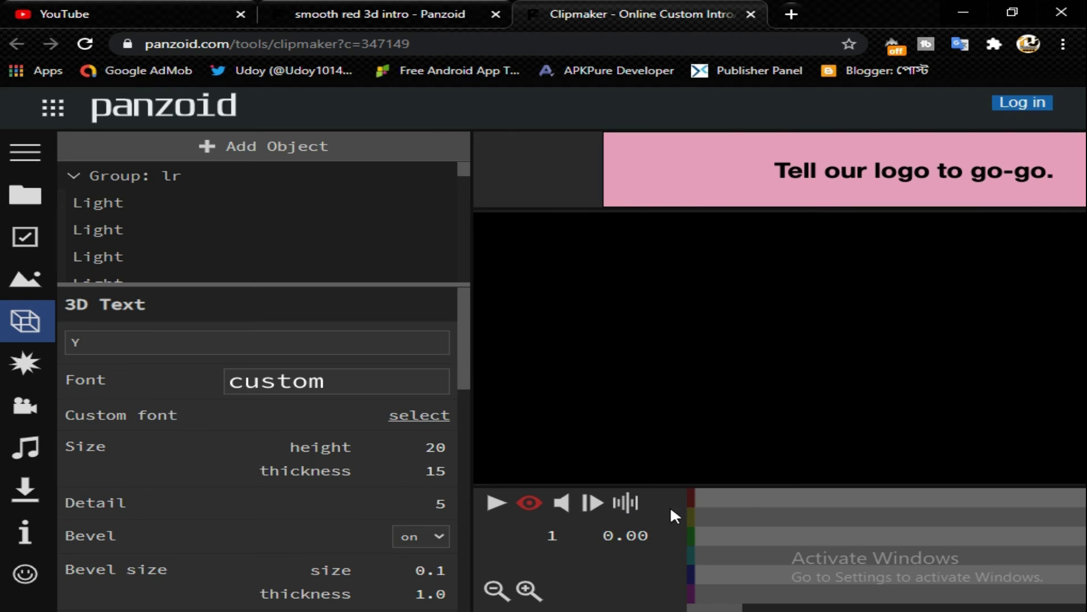
left_click(736, 543)
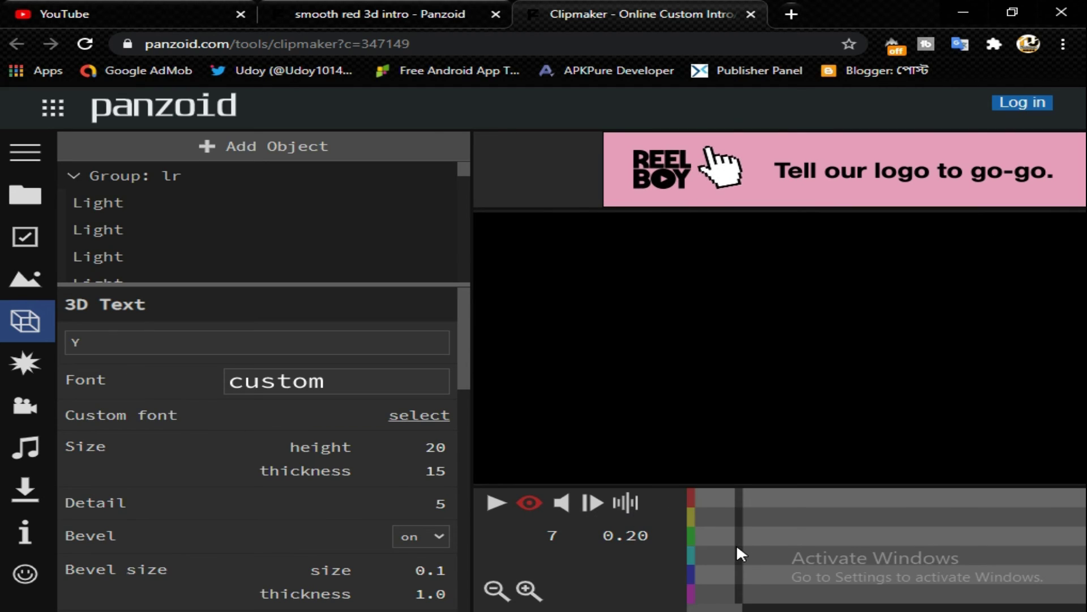
left_click_drag(739, 542, 656, 542)
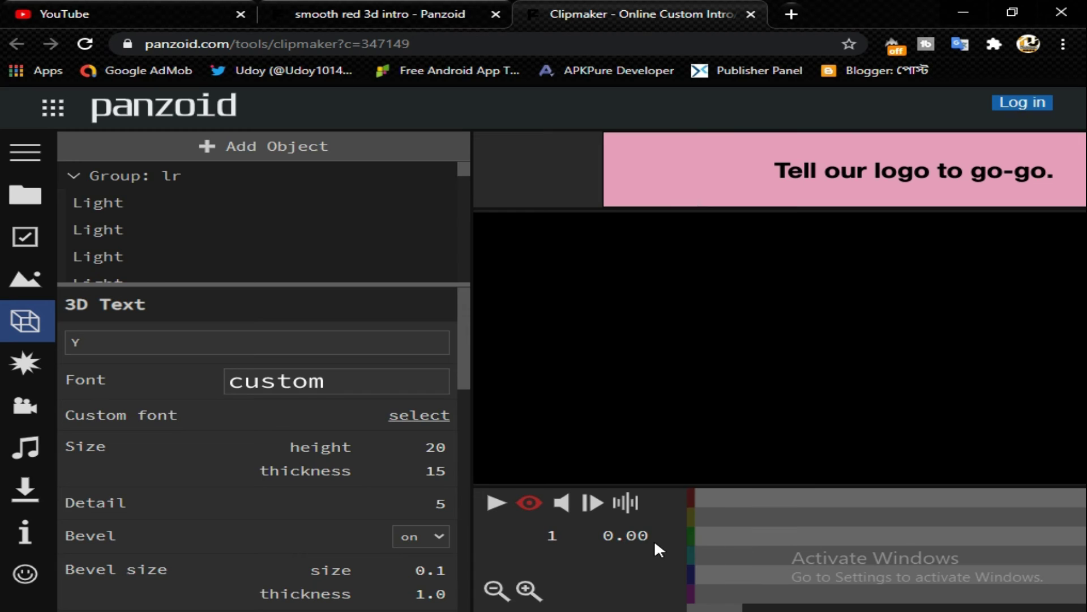
- Play the UDAY intro, pause at 11.50 s, then rewind to about 10.67 s
left_click(497, 506)
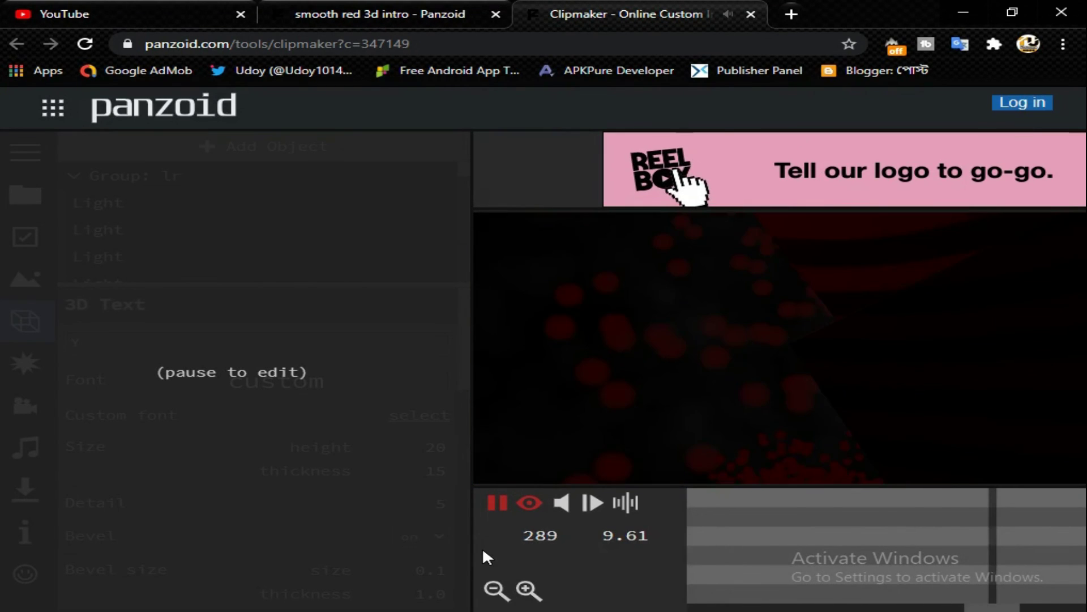
left_click(498, 502)
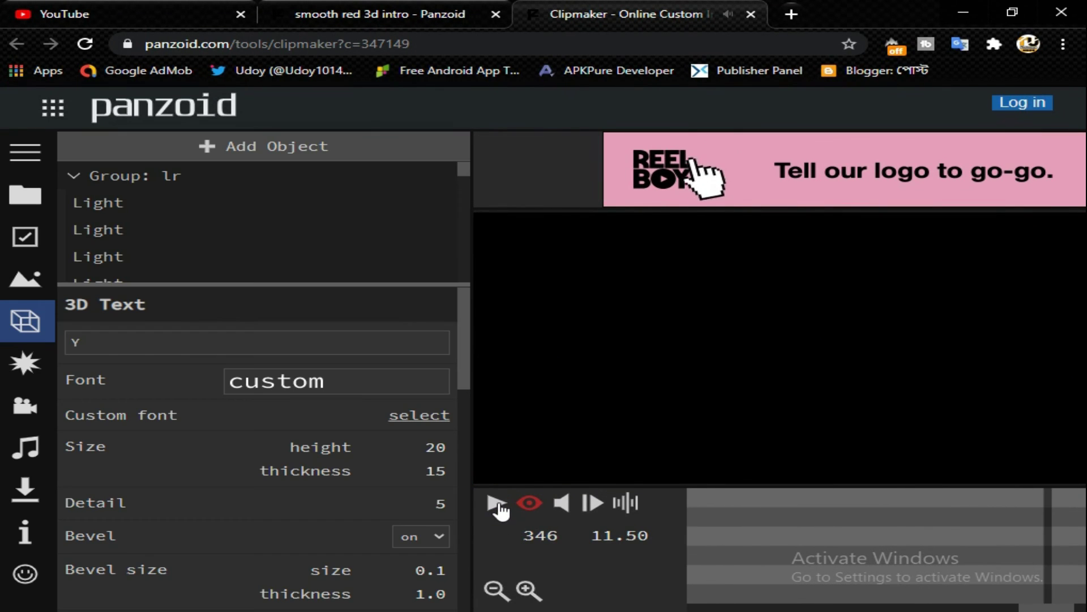
left_click_drag(1040, 519, 699, 533)
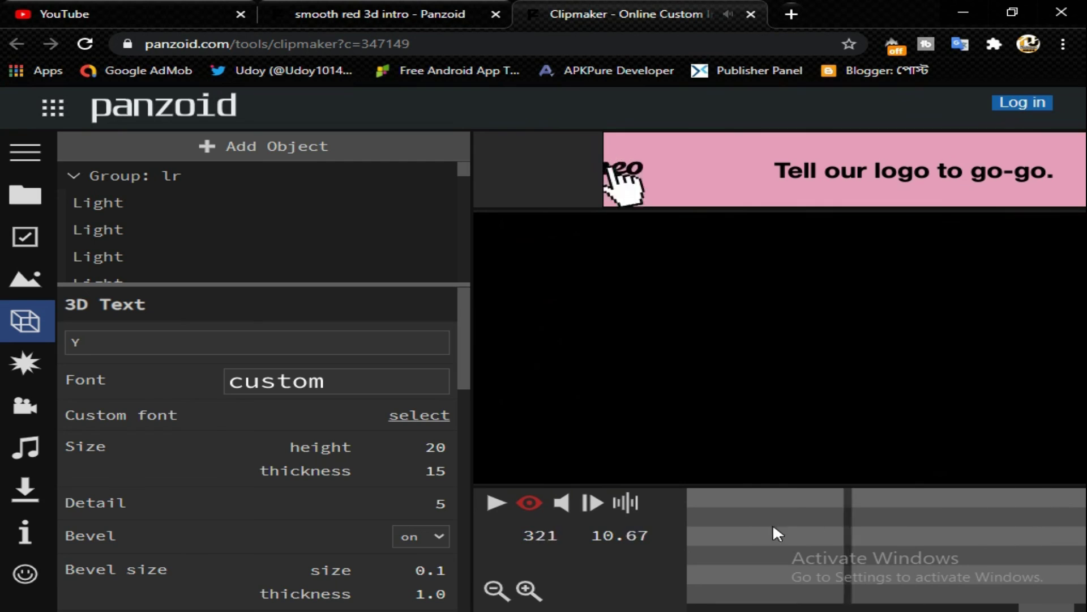